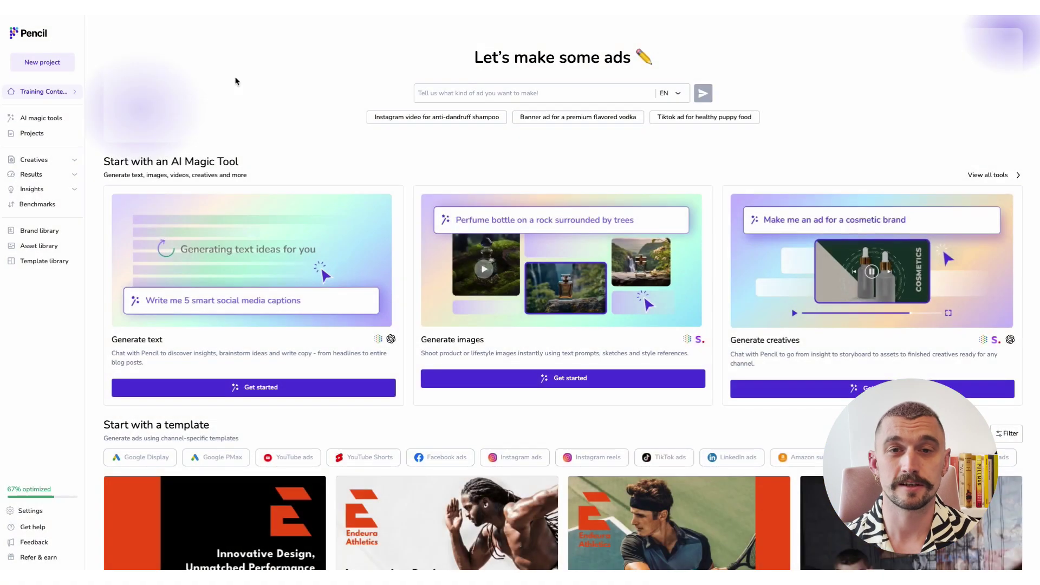
- Browse the AI magic tools, asset generation tools and project list, then return to the ad-making home page
click(41, 120)
click(312, 89)
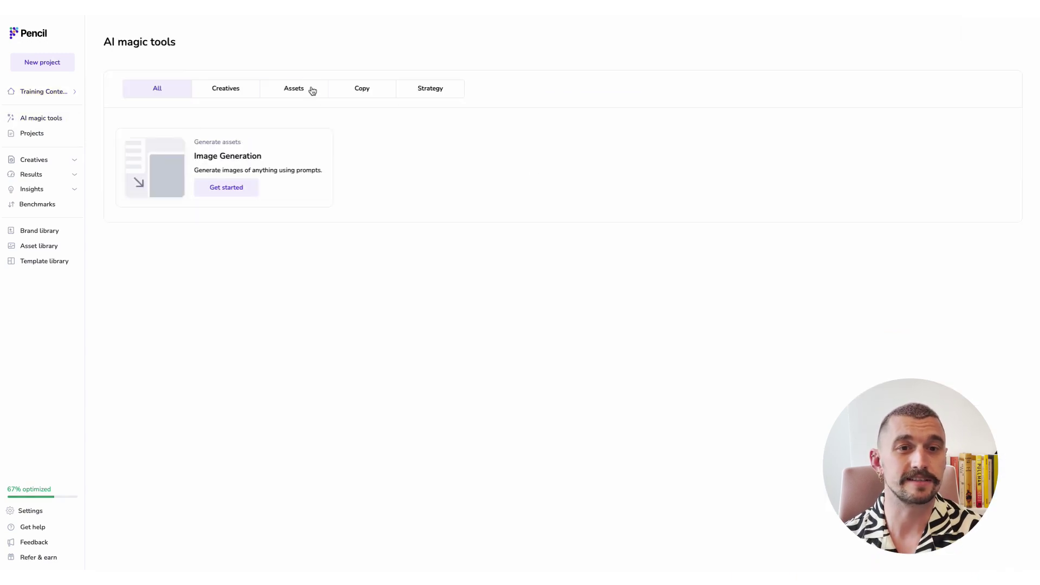
click(32, 136)
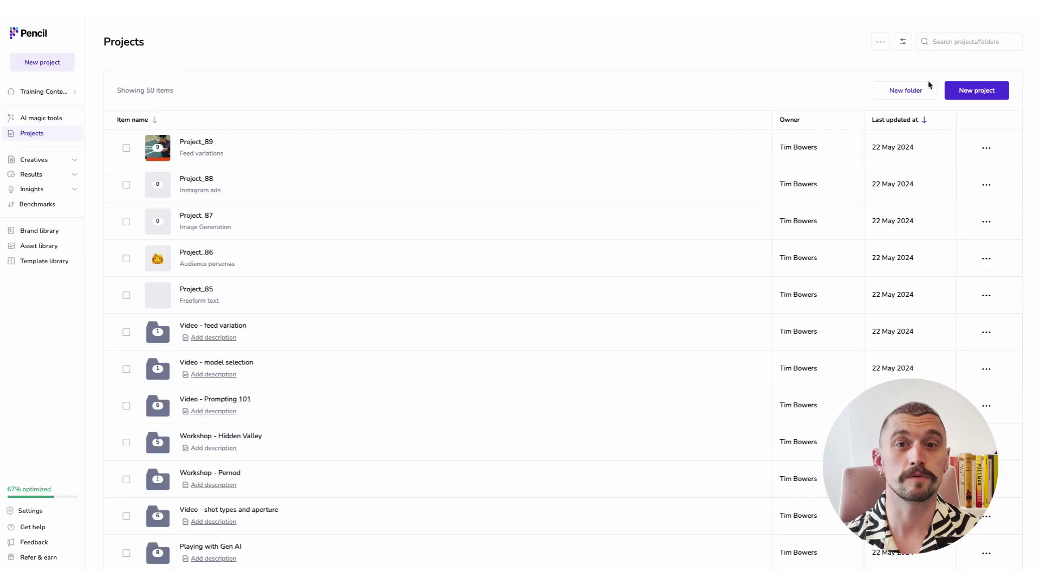
click(966, 95)
click(954, 179)
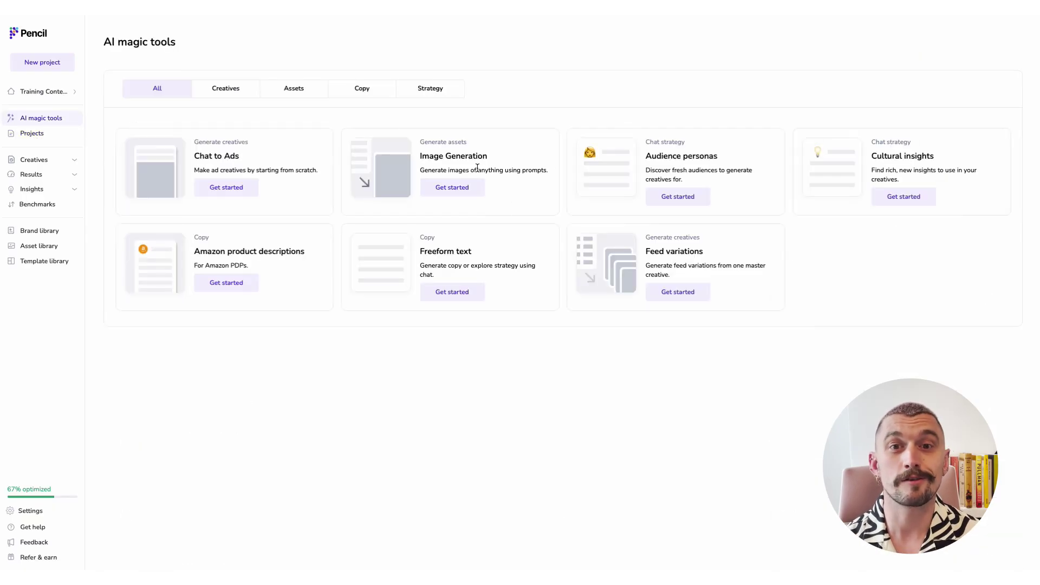
click(54, 91)
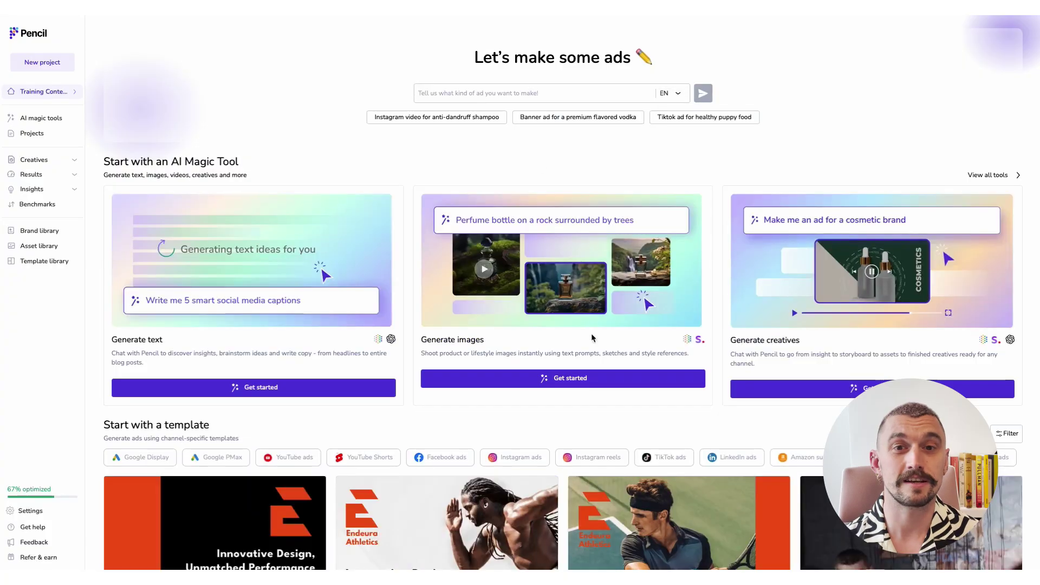
- Start a new image generation project and review the available image models
click(559, 378)
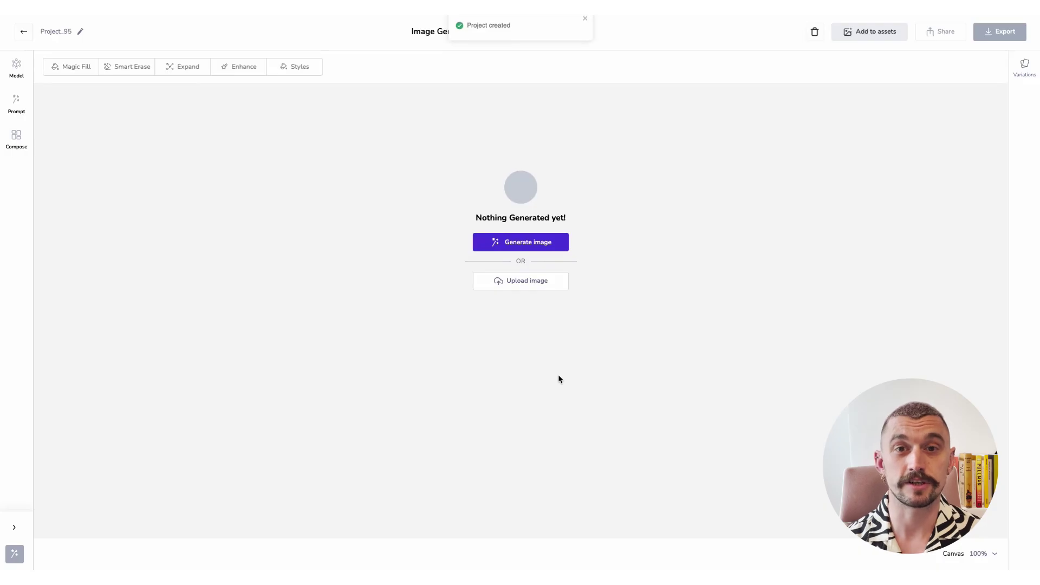
click(552, 244)
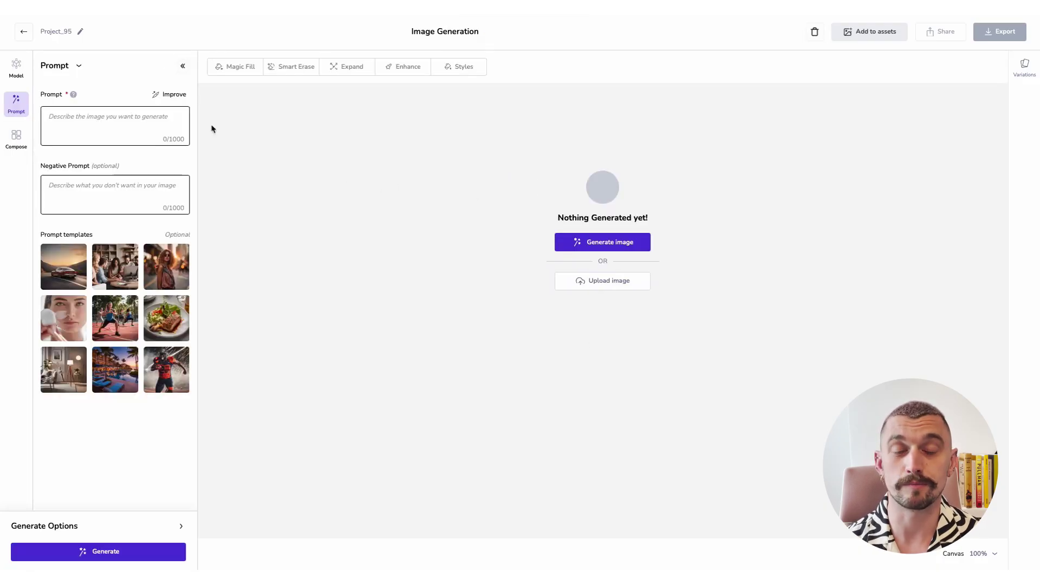
click(16, 67)
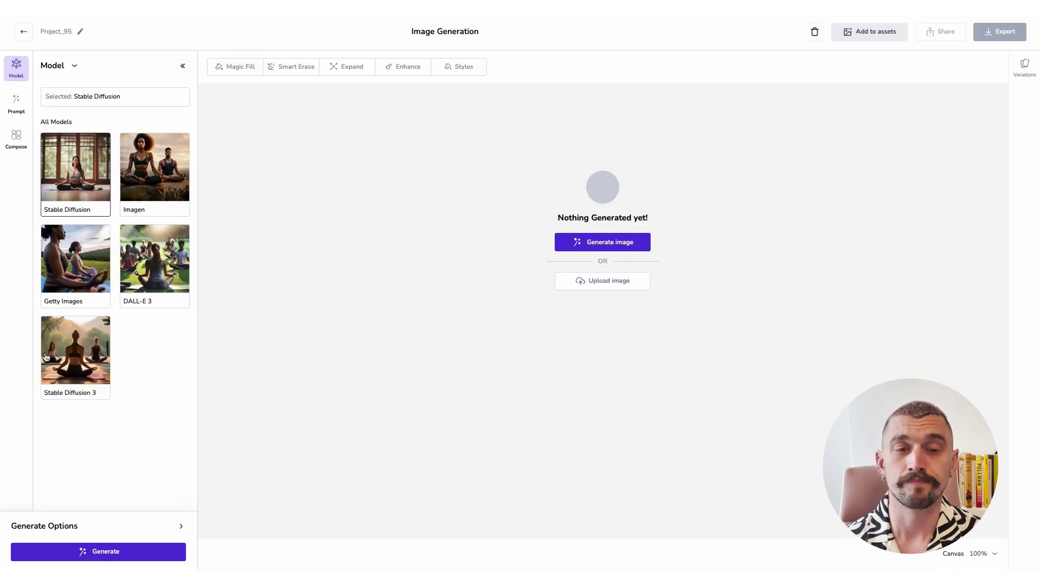
click(18, 111)
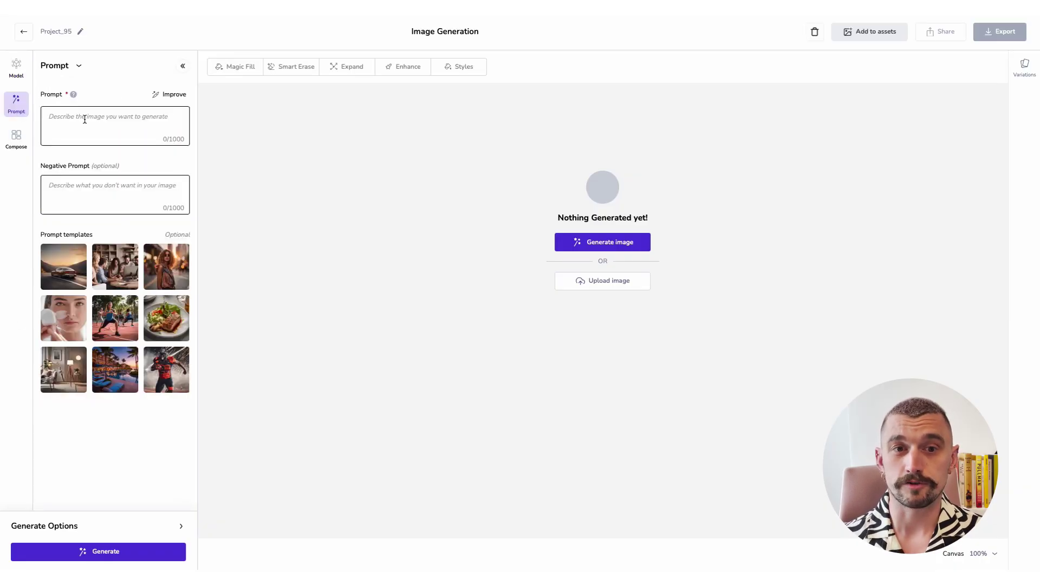
- Enter the fisheye green-and-red parrot prompt ending 'Lens 8mm.' and move to the negative prompt
mouse_move(65, 281)
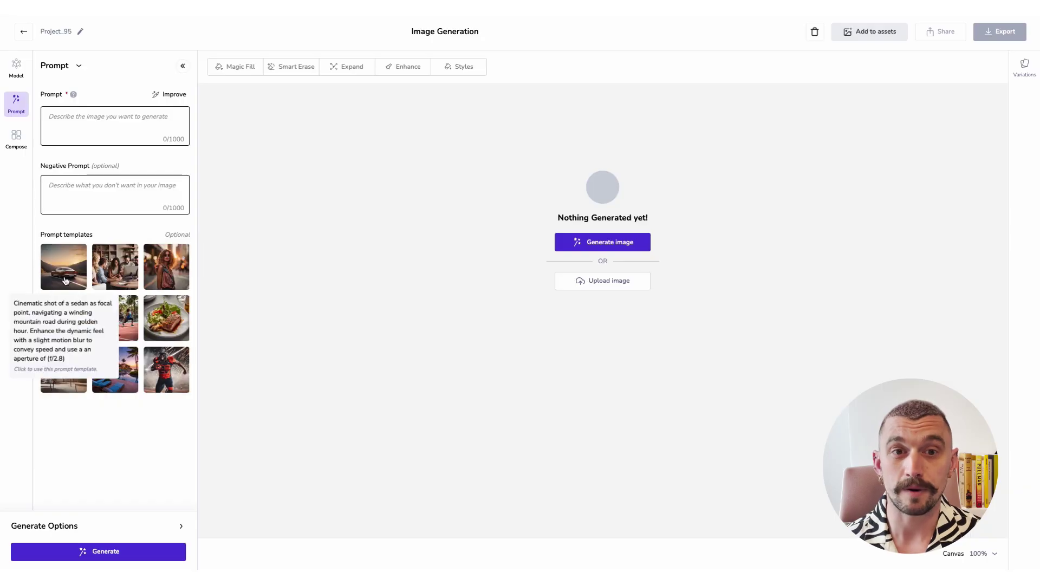
click(65, 281)
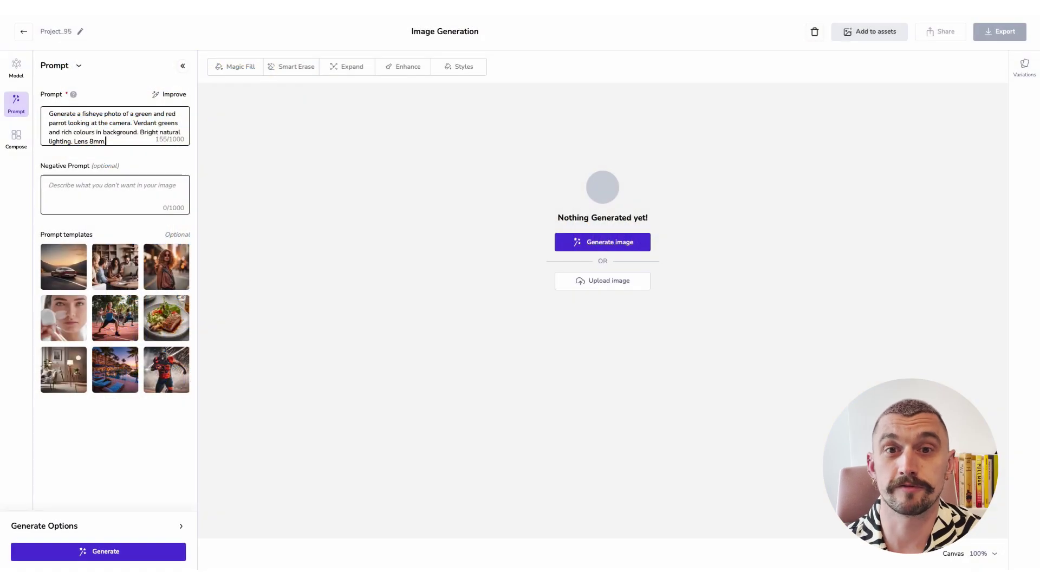
click(66, 195)
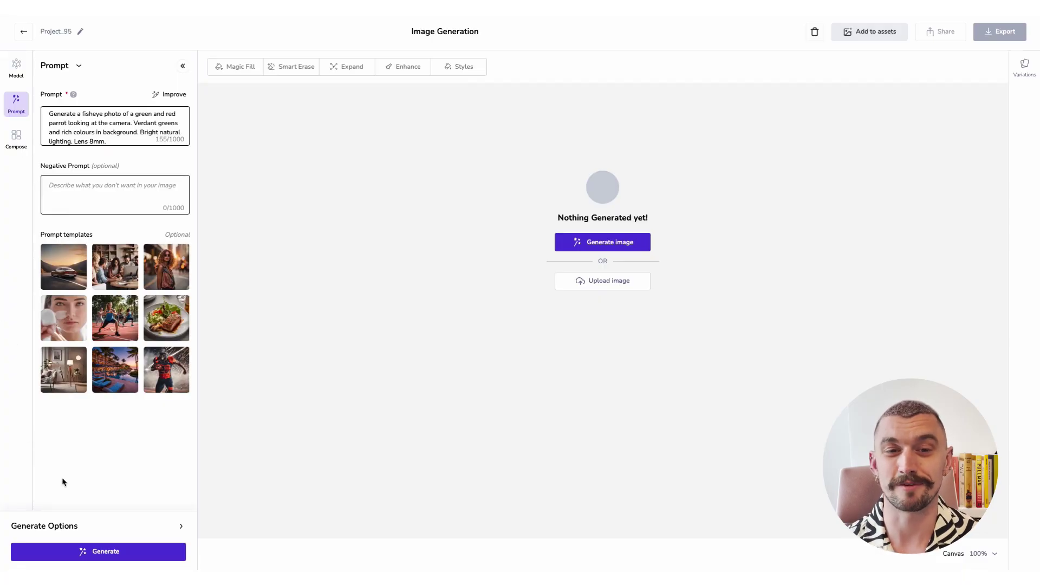
click(180, 527)
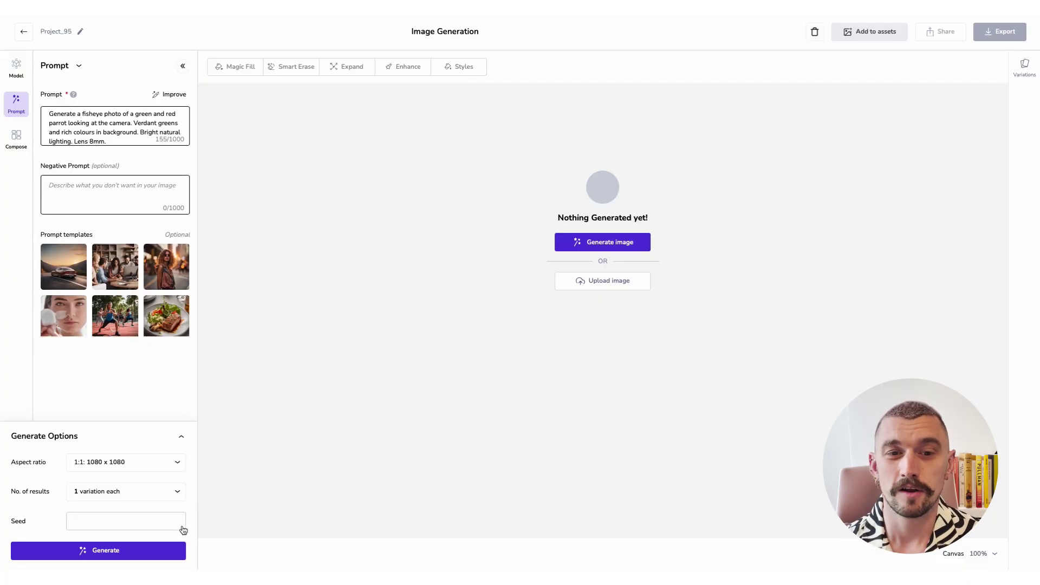
- Set the size to 1920 x 1080 and results to 4 variations, then generate the parrot images
click(133, 464)
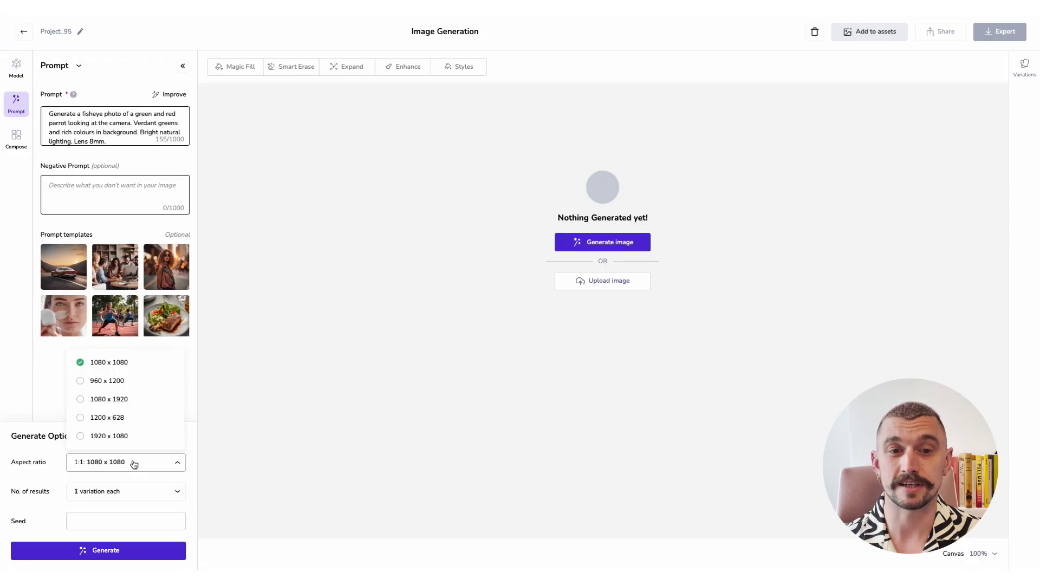
click(80, 436)
click(152, 496)
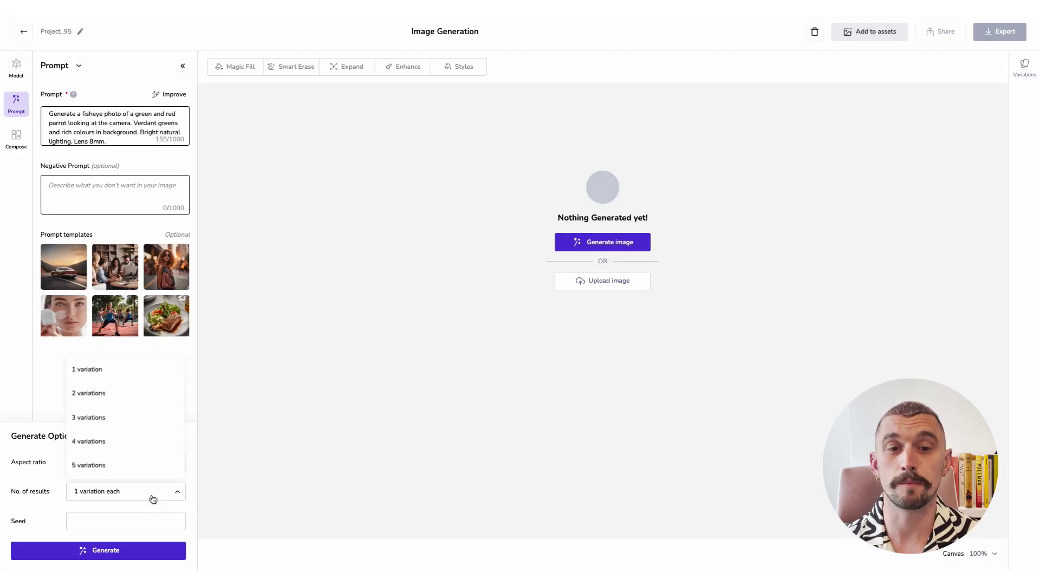
click(114, 450)
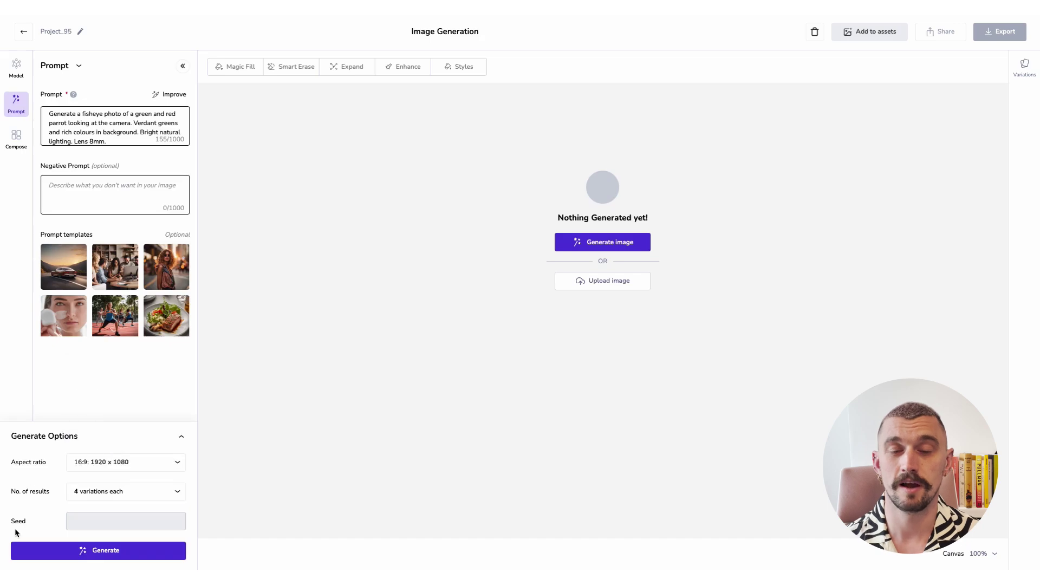
click(89, 553)
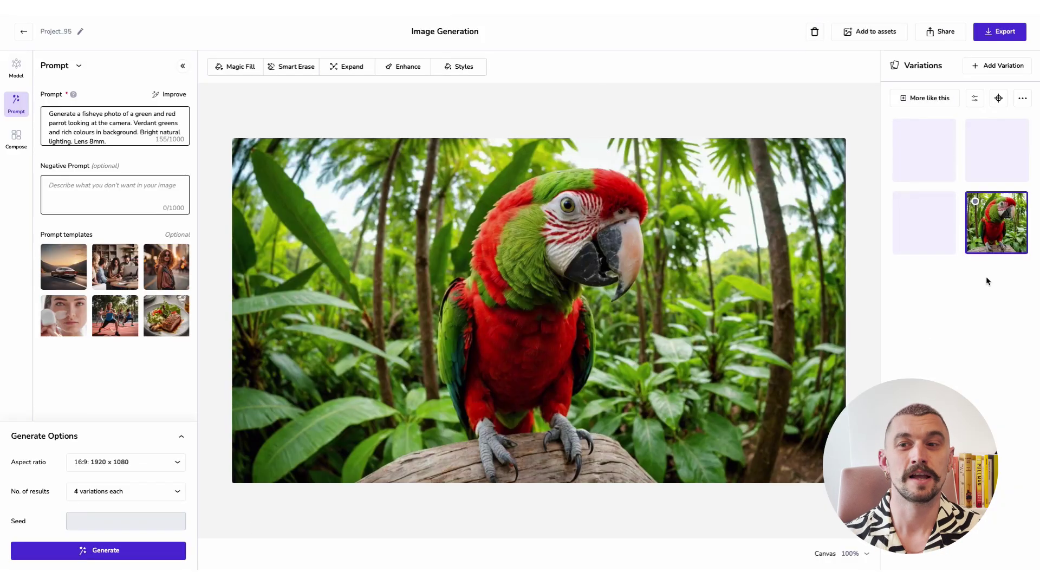
- View the third, top-right and close-up parrot variations, ending on the parrot perched on a branch
mouse_move(986, 231)
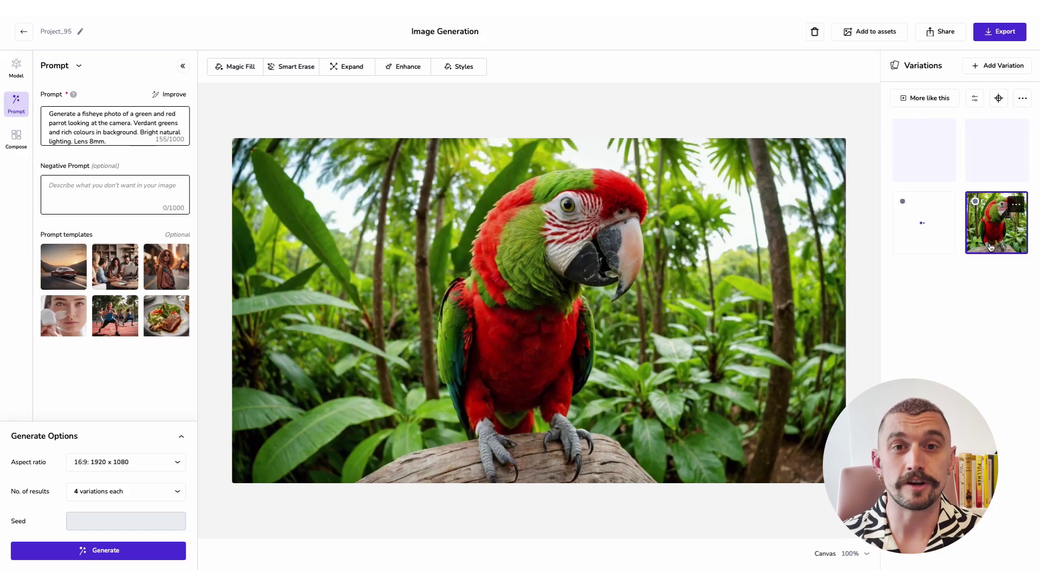
click(940, 239)
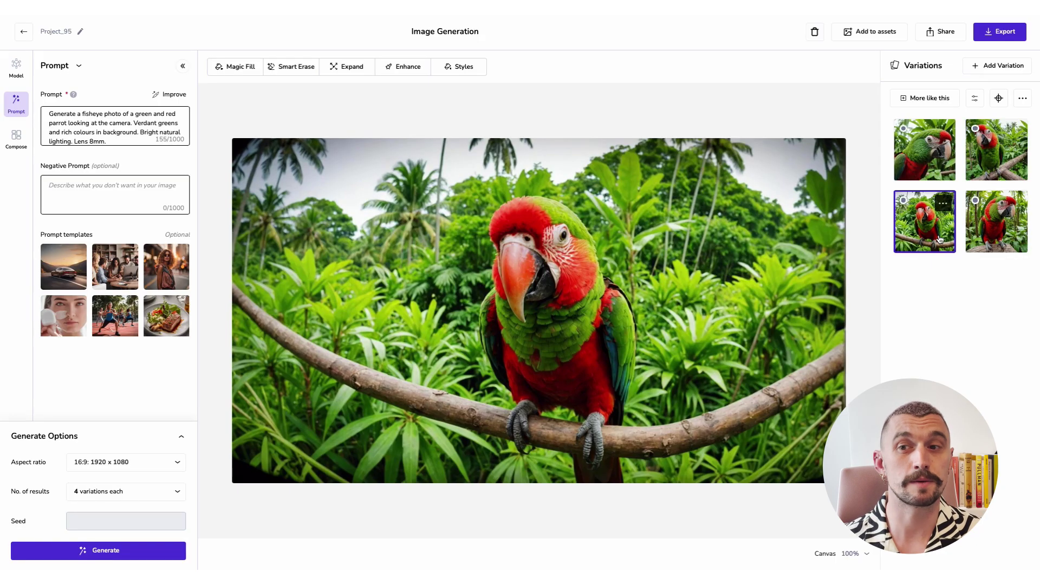
click(1002, 162)
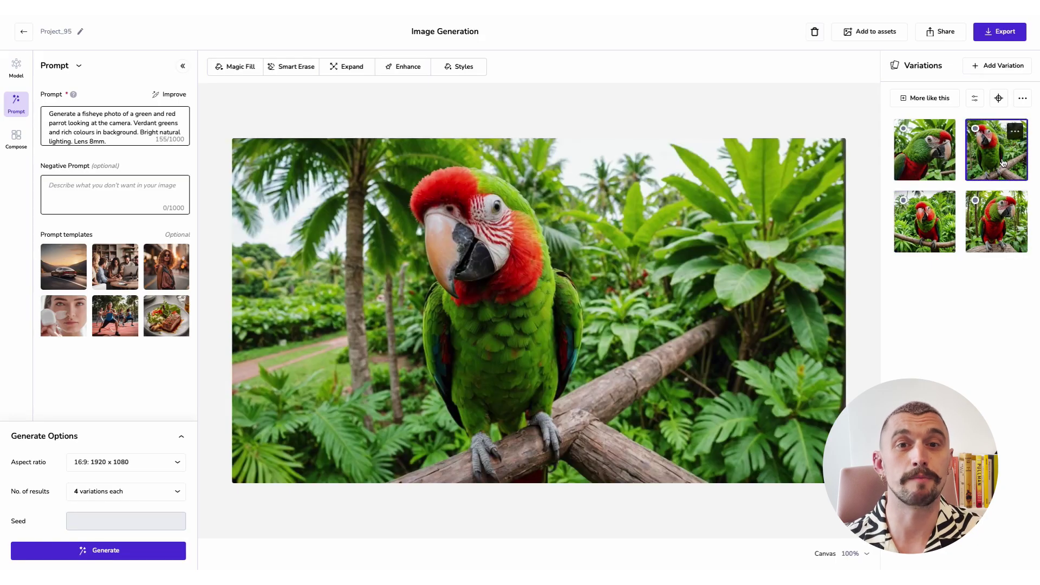
click(932, 166)
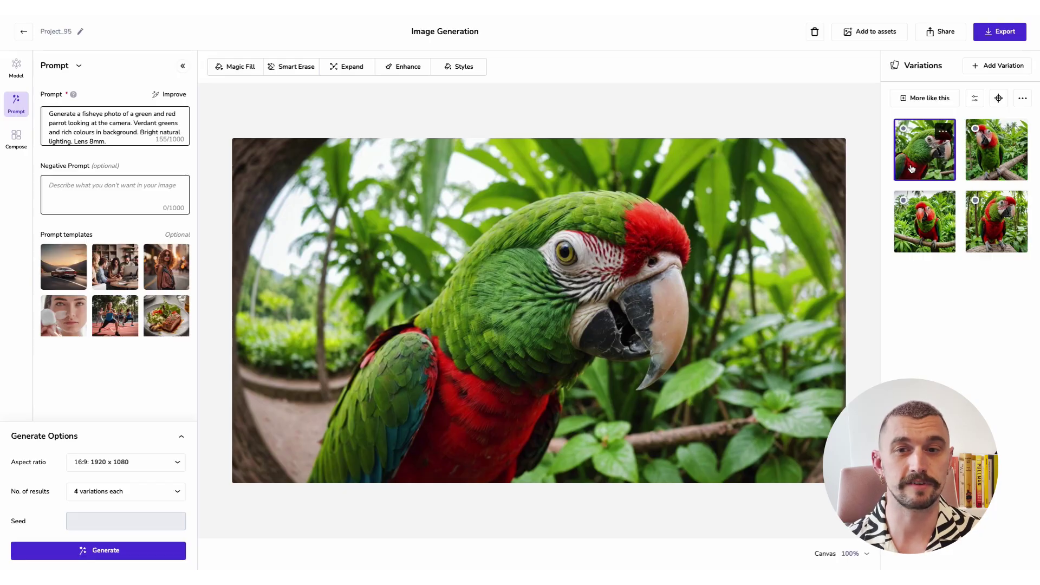
click(972, 165)
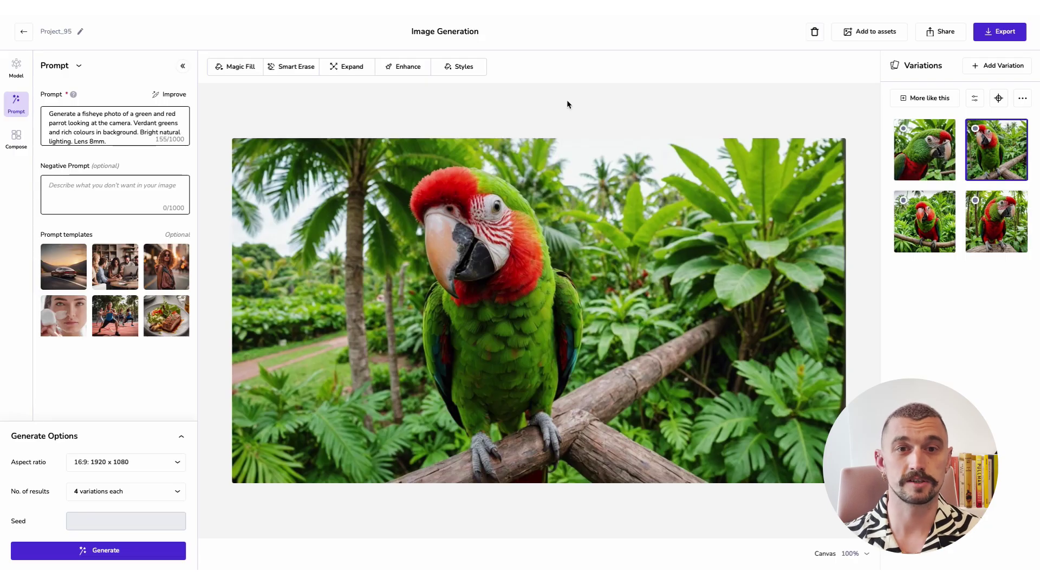
- In Magic Fill, set the brush size to 62 and mask the path at the image's lower left
click(233, 67)
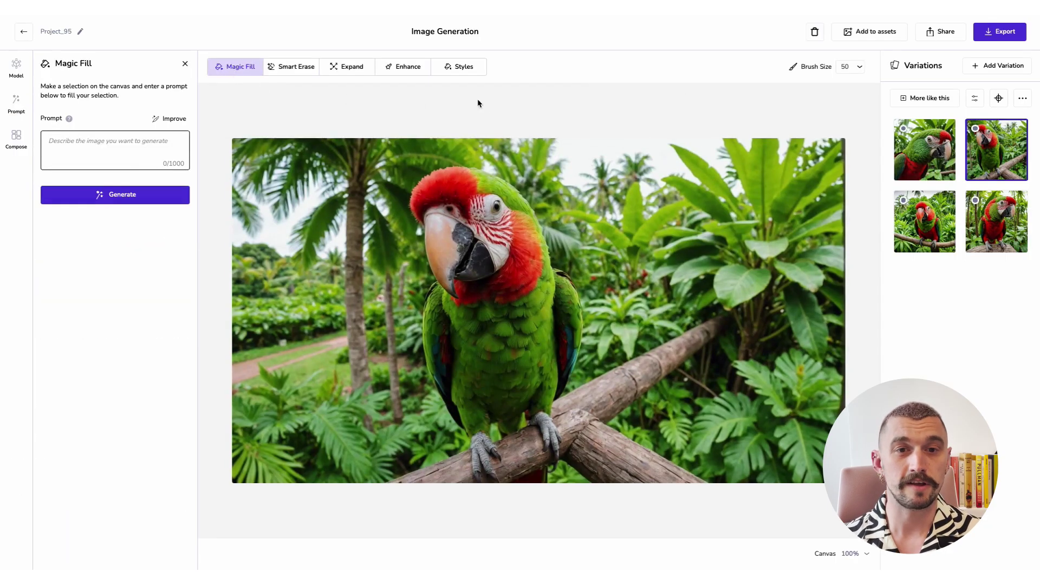
click(858, 67)
click(815, 86)
drag(815, 87, 824, 85)
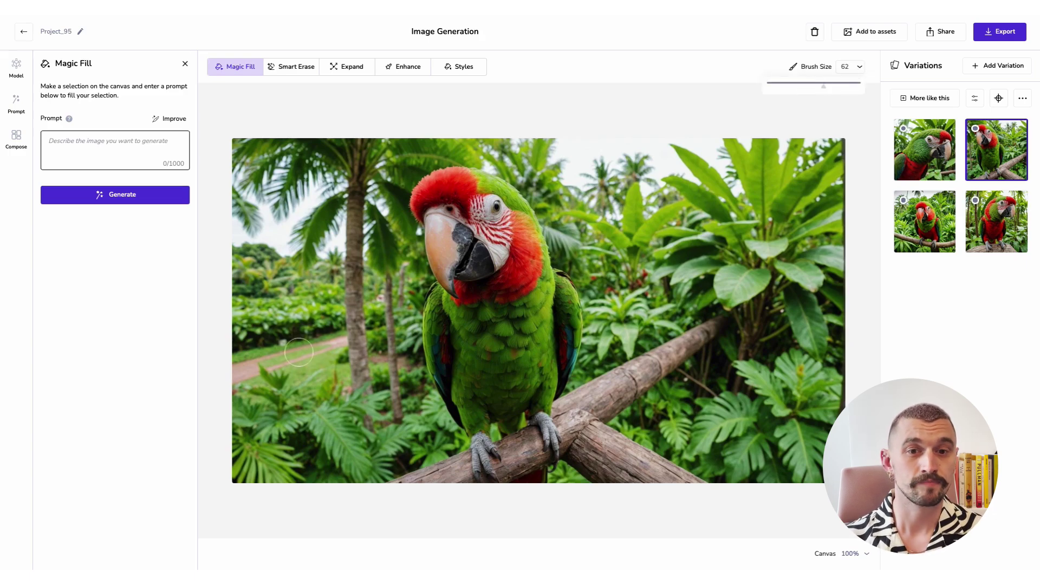
mouse_move(251, 358)
mouse_down()
mouse_move(255, 393)
mouse_move(249, 372)
mouse_move(280, 364)
mouse_move(272, 350)
mouse_move(334, 336)
mouse_move(336, 384)
mouse_move(323, 371)
mouse_move(286, 380)
mouse_move(317, 384)
mouse_move(271, 383)
mouse_up()
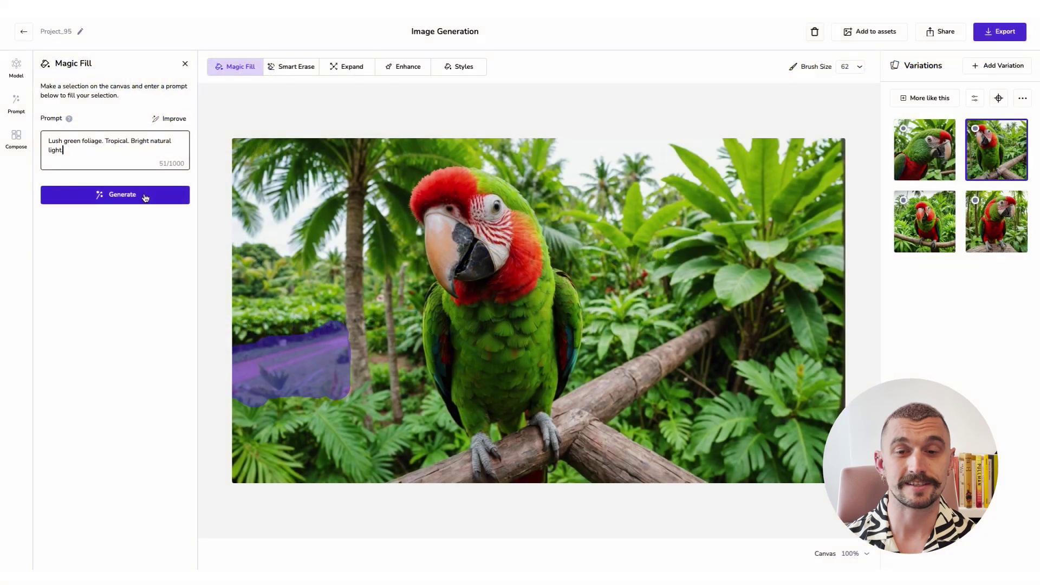
- Generate a Magic Fill with the prompt 'Lush green foliage. Tropical. Bright natural light.'
click(145, 196)
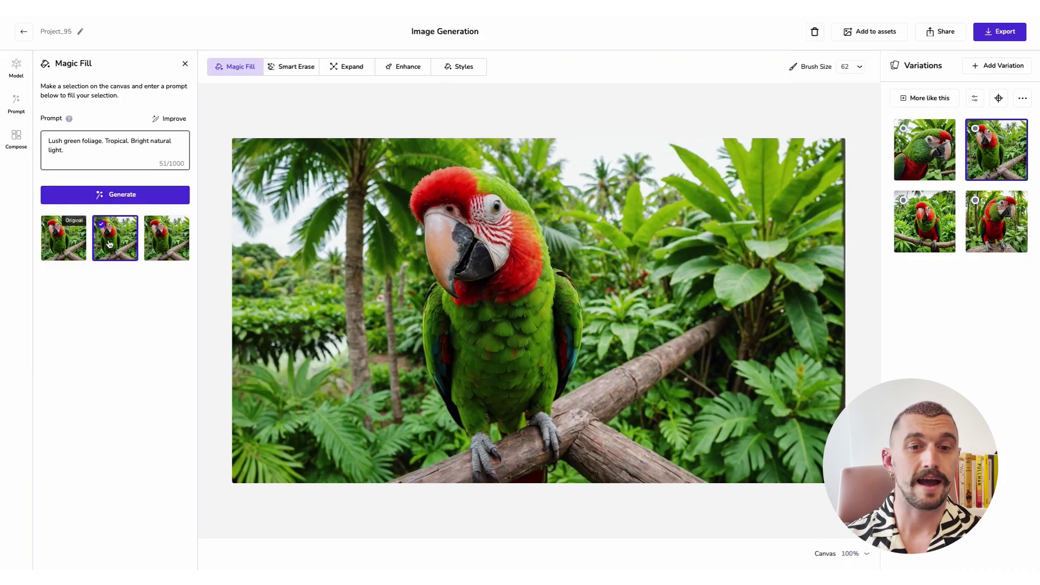
- Pick the third Magic Fill result, switch to the close-up fisheye parrot, and open Smart Erase
click(157, 241)
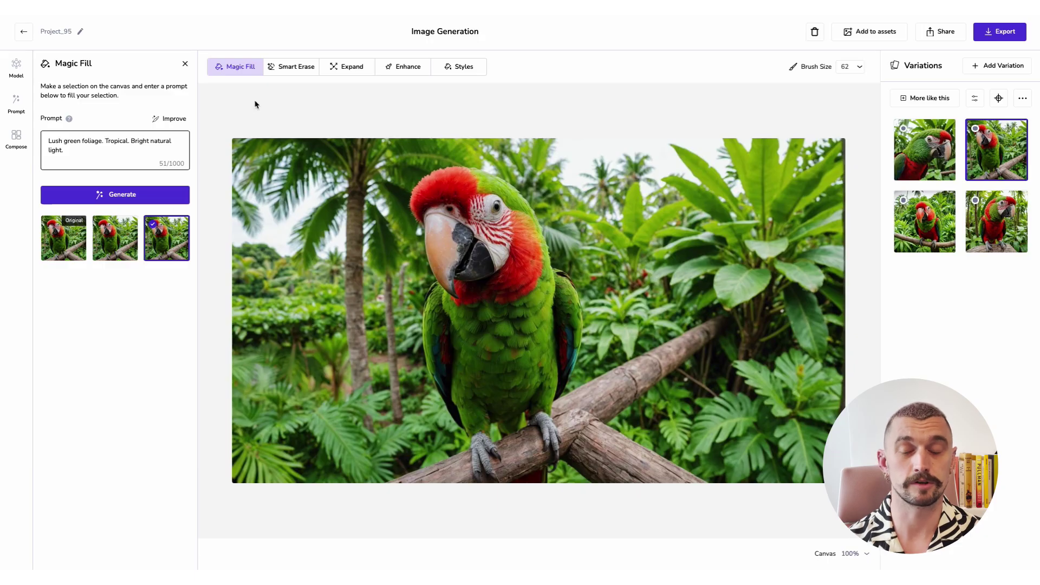
click(910, 156)
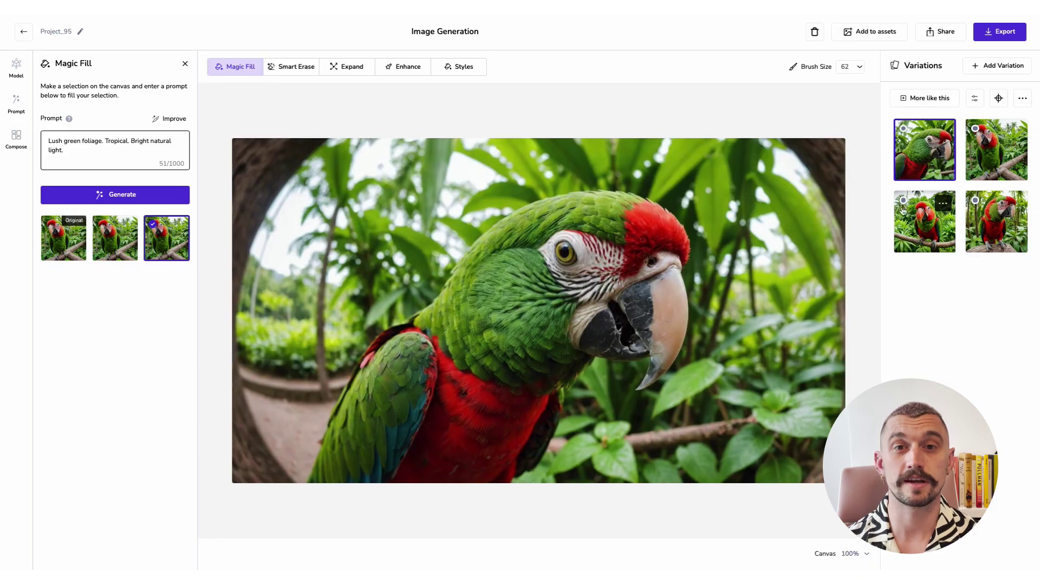
click(298, 77)
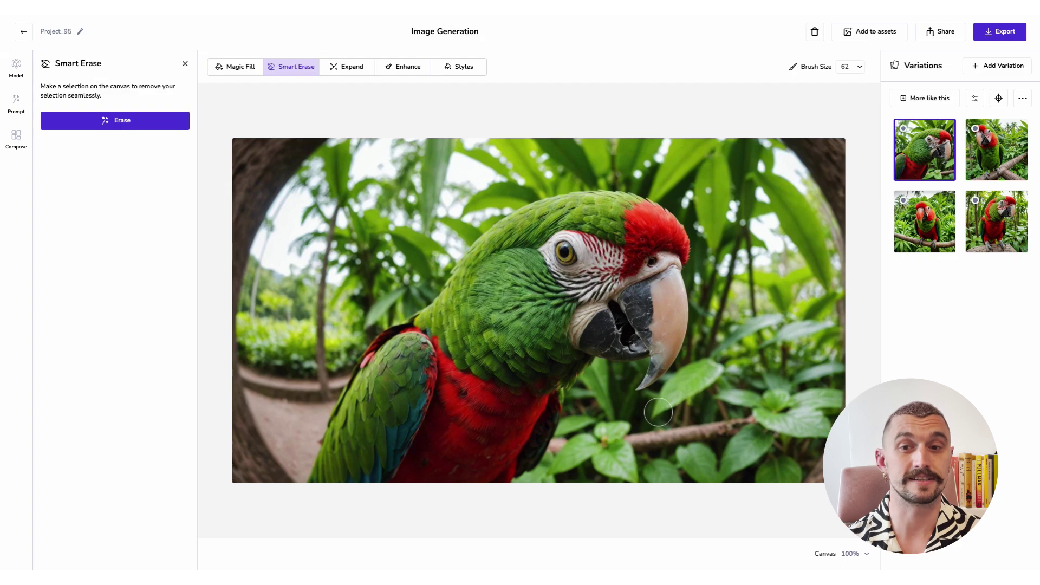
- Smart Erase the branch piece just below the parrot's beak, then open Expand
mouse_move(658, 413)
mouse_down()
mouse_move(697, 369)
mouse_move(715, 369)
mouse_move(675, 397)
mouse_up()
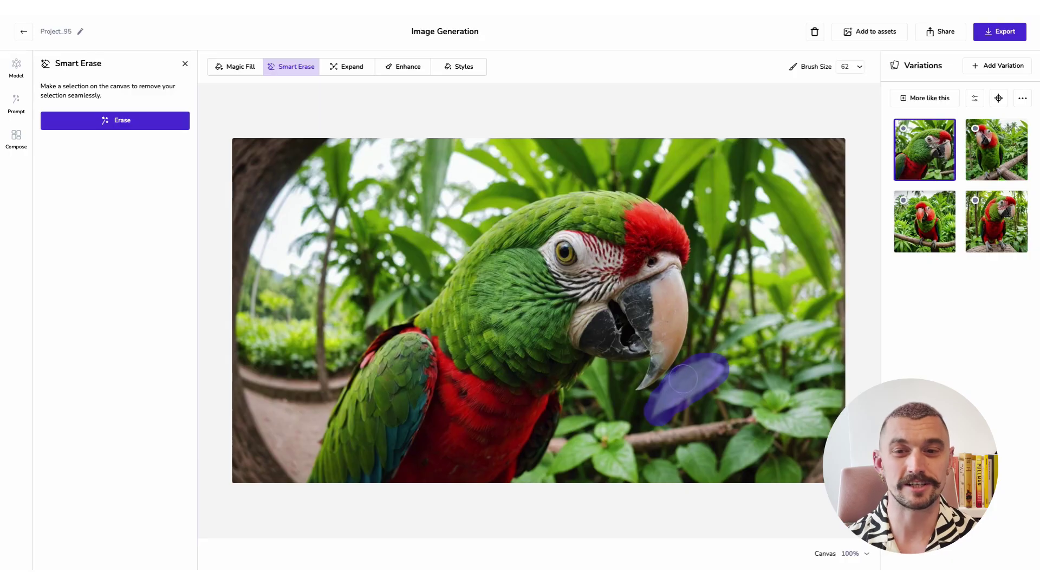
click(139, 127)
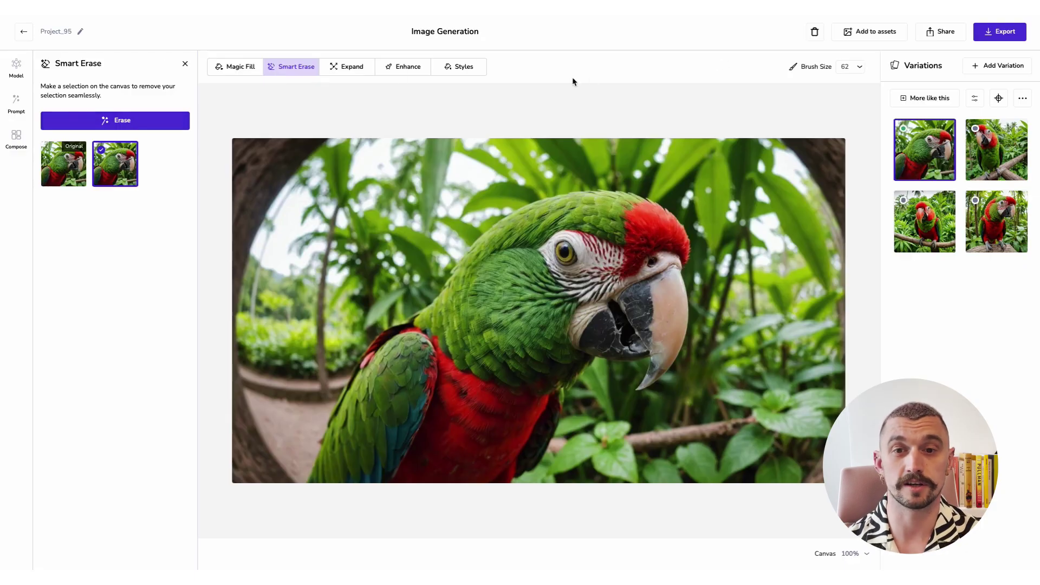
click(347, 68)
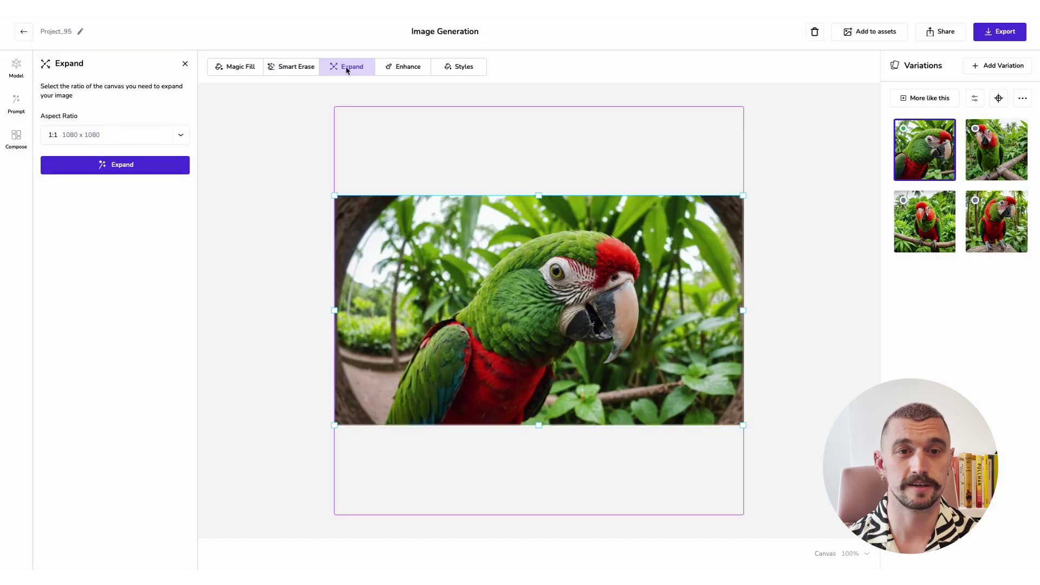
- Expand the image to a 1:1 frame, apply the third result, then load the parrot-on-perch variation
click(180, 136)
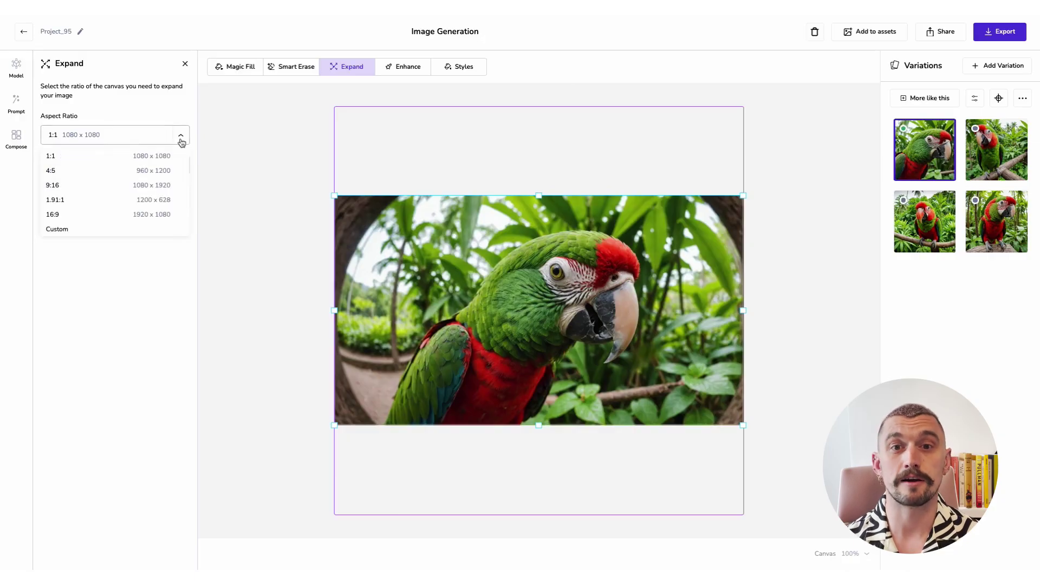
click(65, 215)
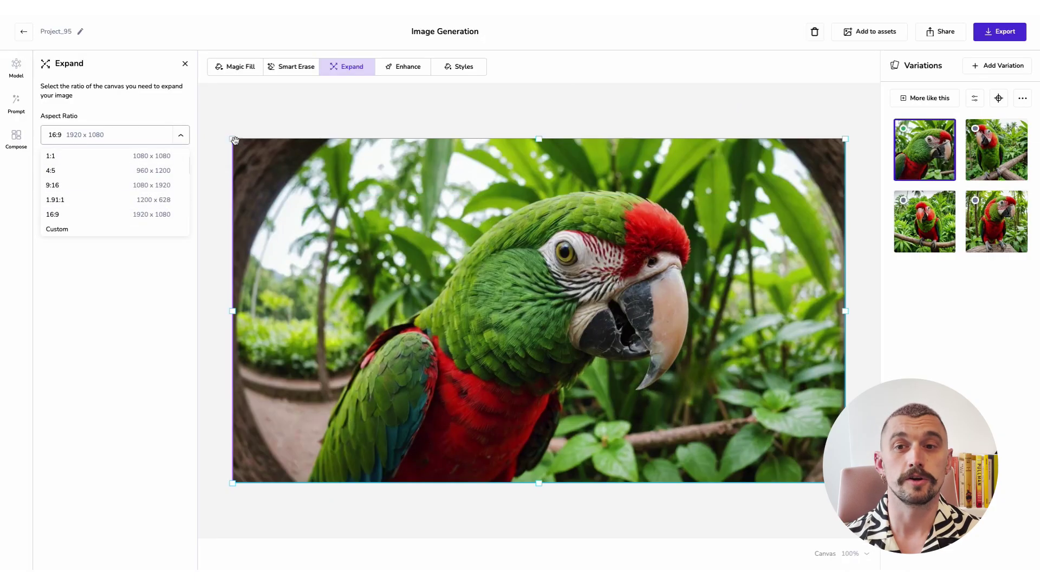
mouse_move(234, 141)
mouse_down()
mouse_move(283, 181)
mouse_move(228, 148)
mouse_up()
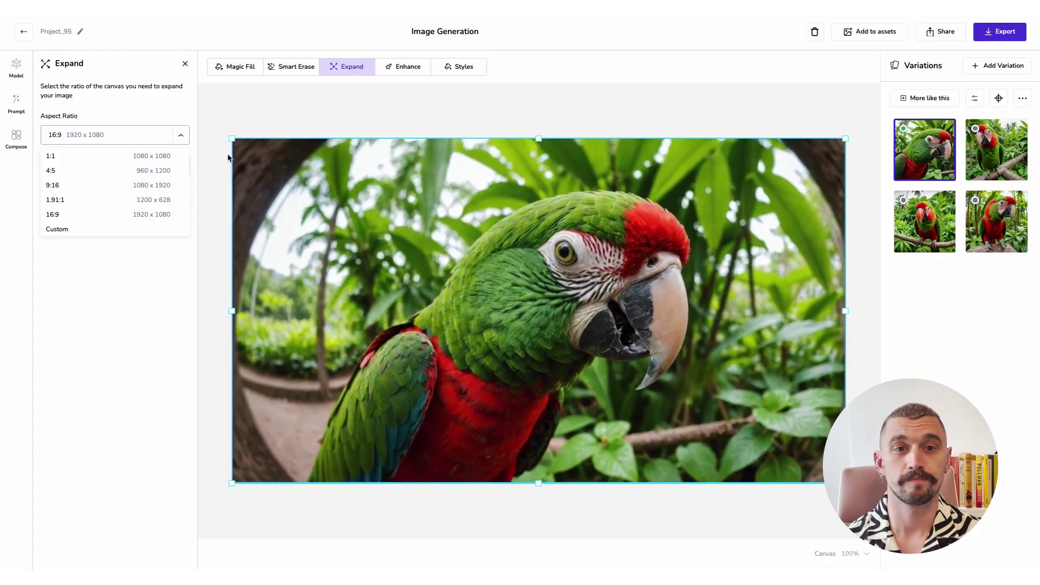
click(84, 161)
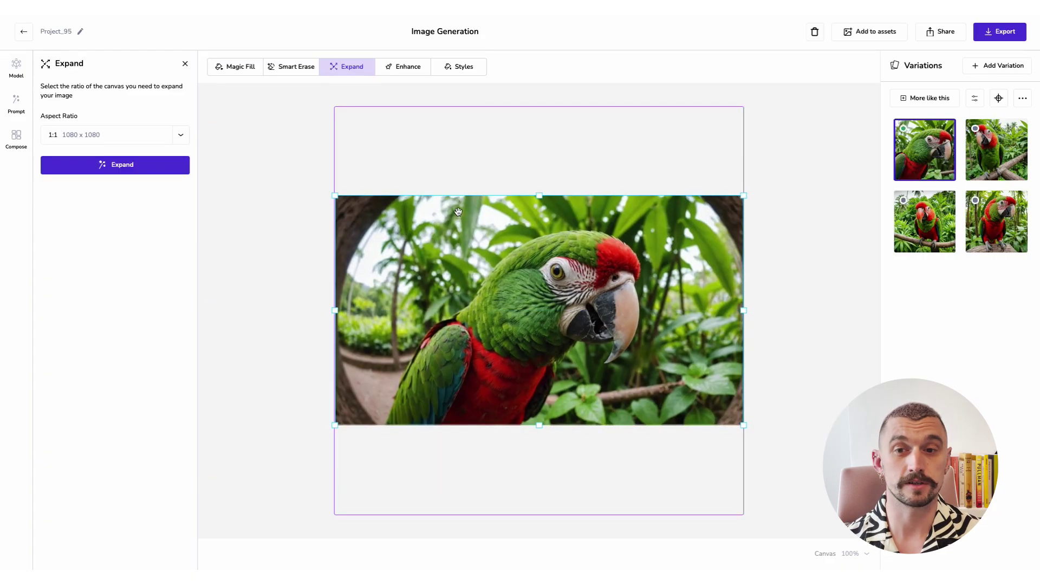
click(131, 169)
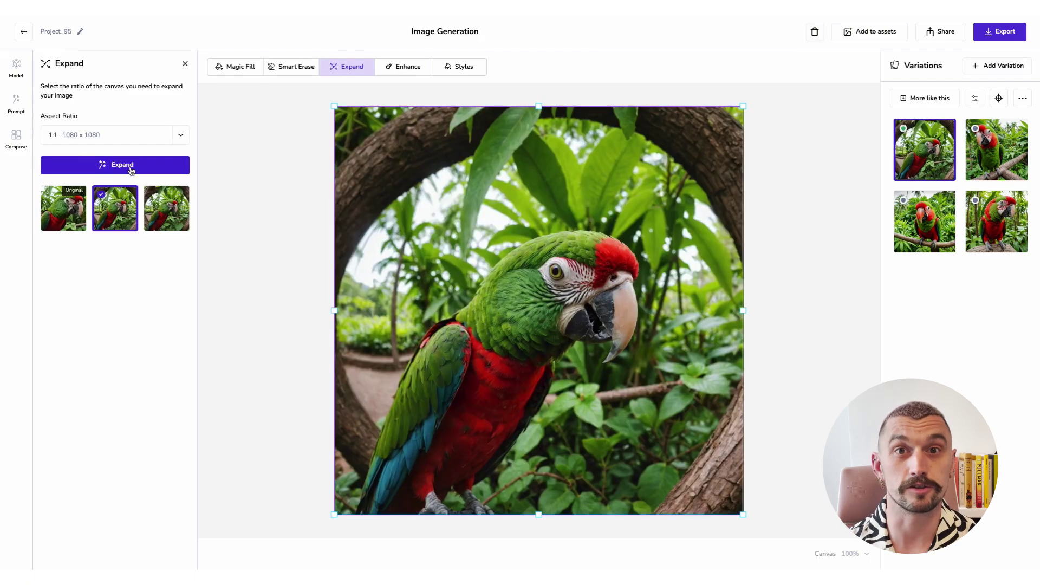
click(166, 226)
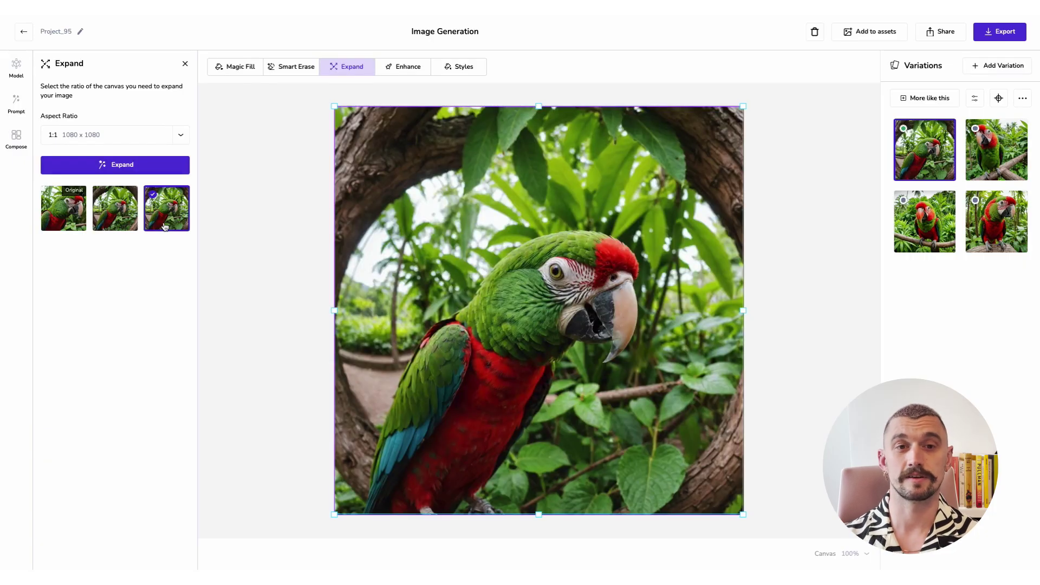
click(163, 171)
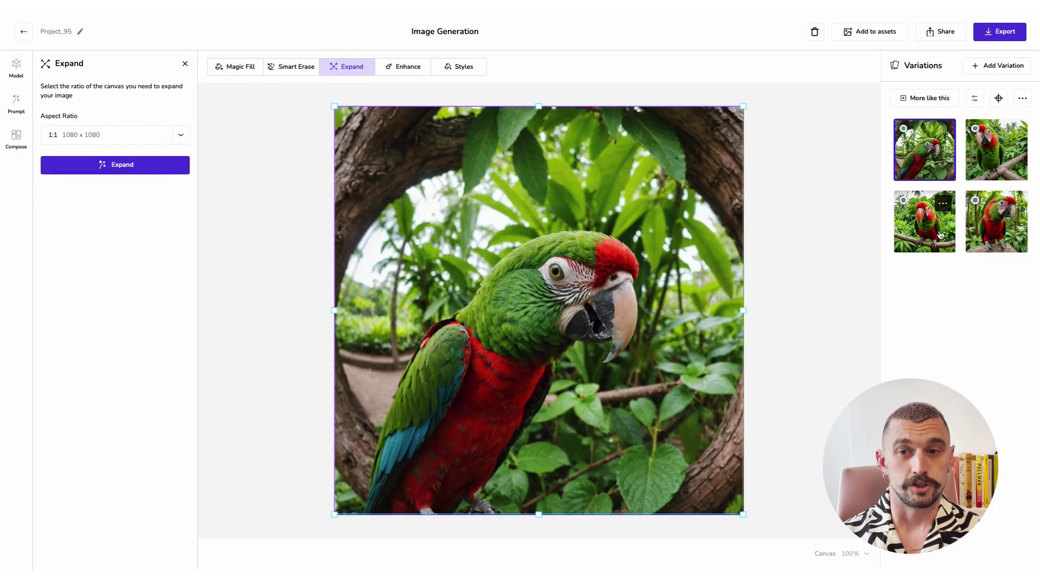
click(984, 234)
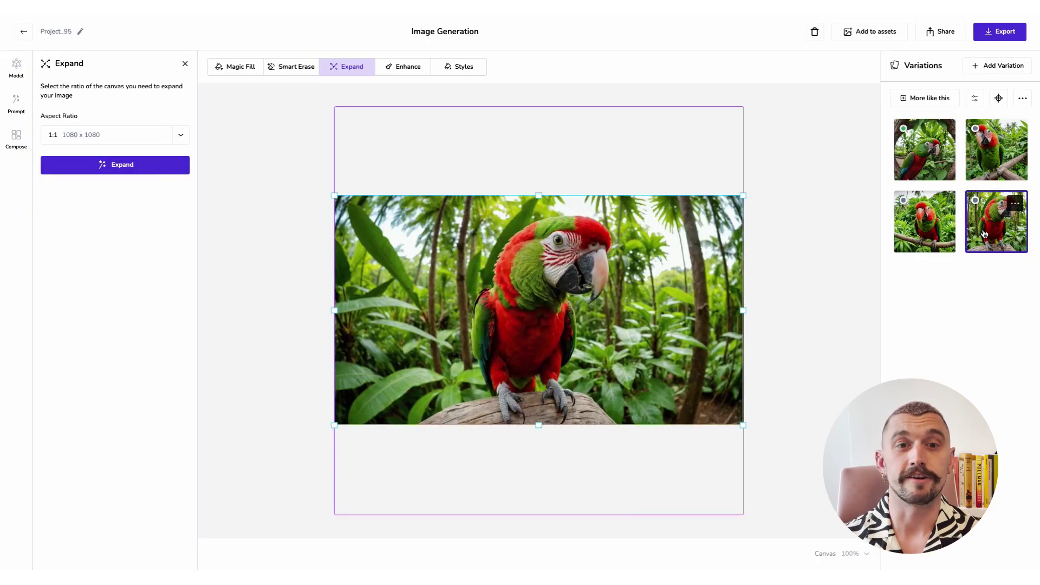
- Enhance the parrot-on-perch image with 2x upscaling and 65% creativity
click(415, 67)
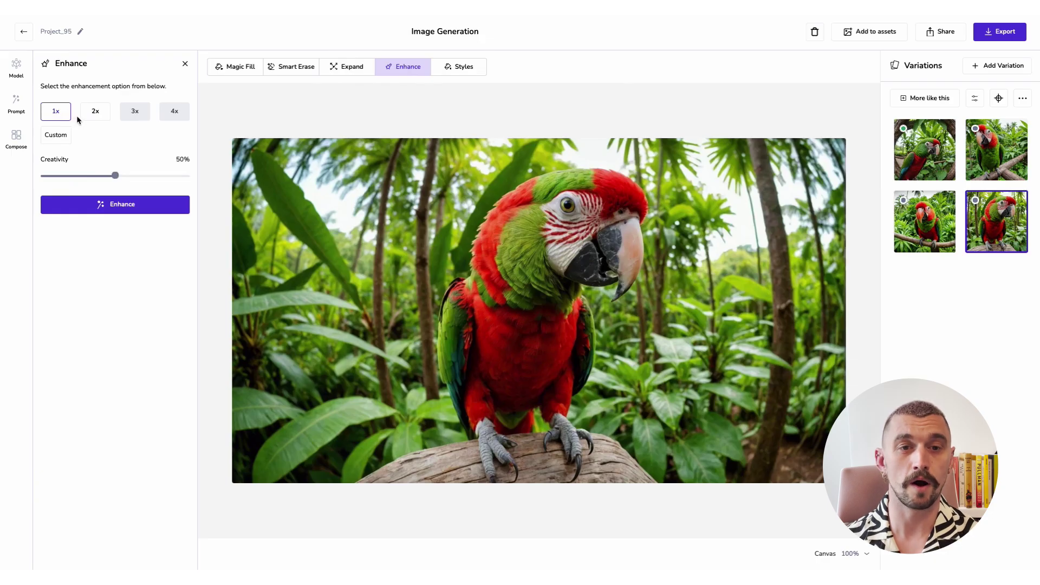
click(107, 118)
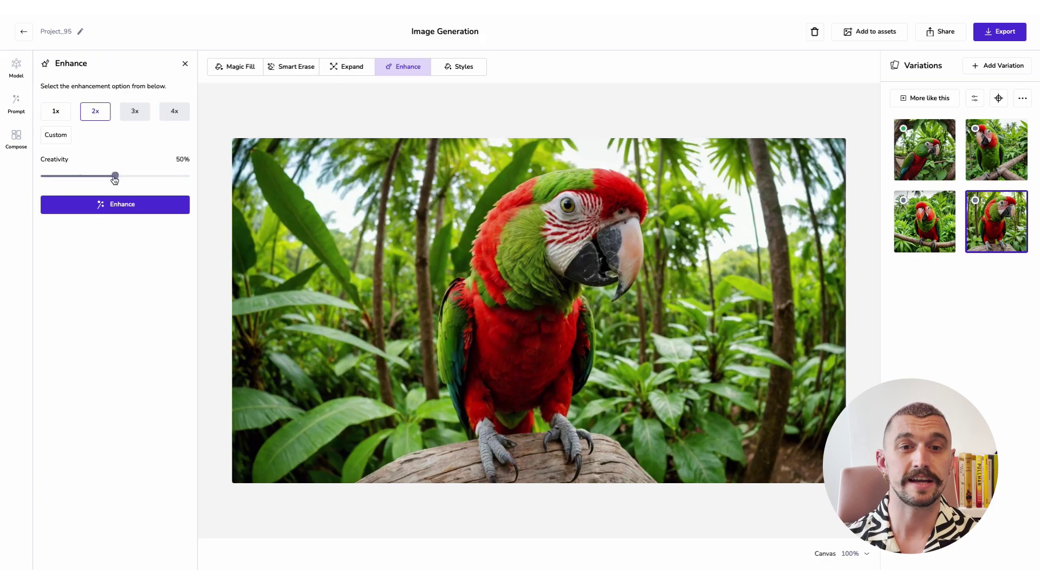
drag(114, 176, 137, 181)
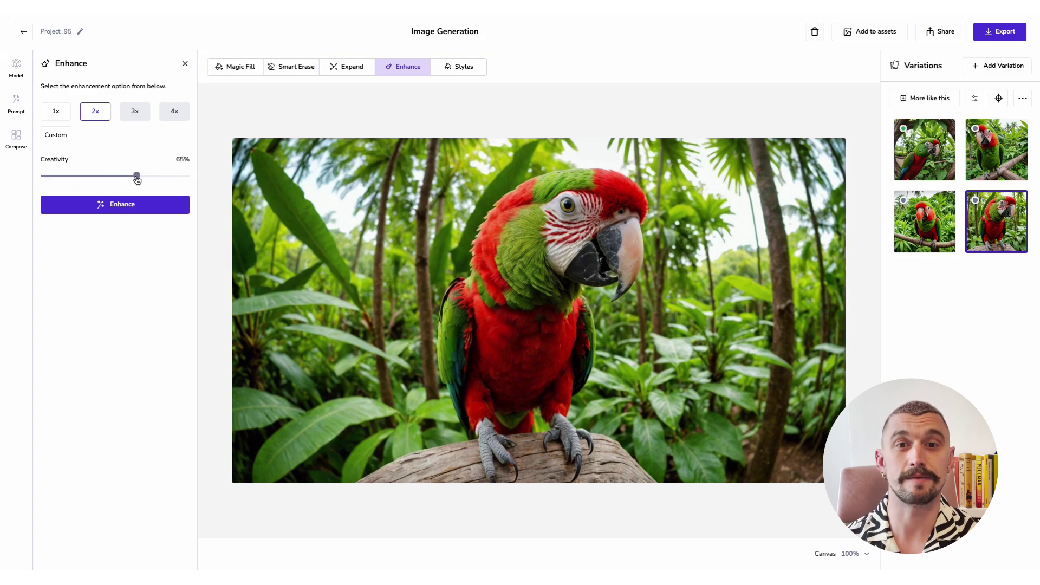
click(130, 206)
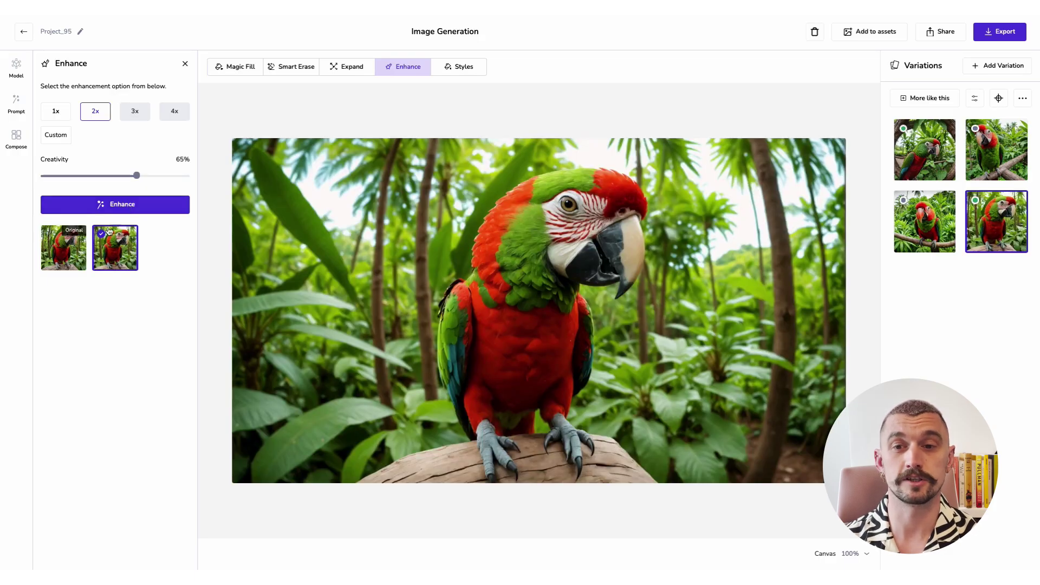
click(68, 256)
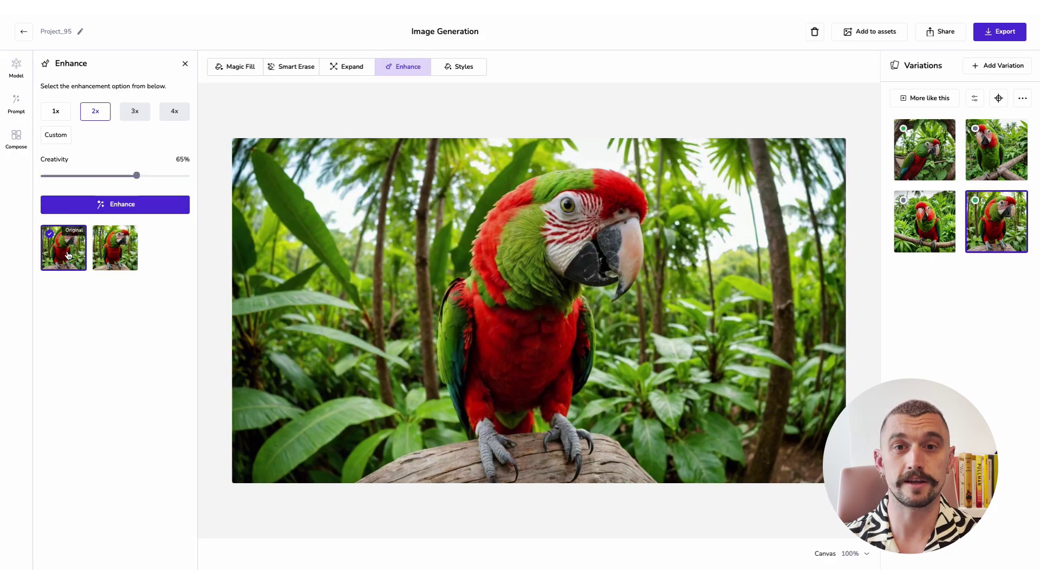
click(100, 260)
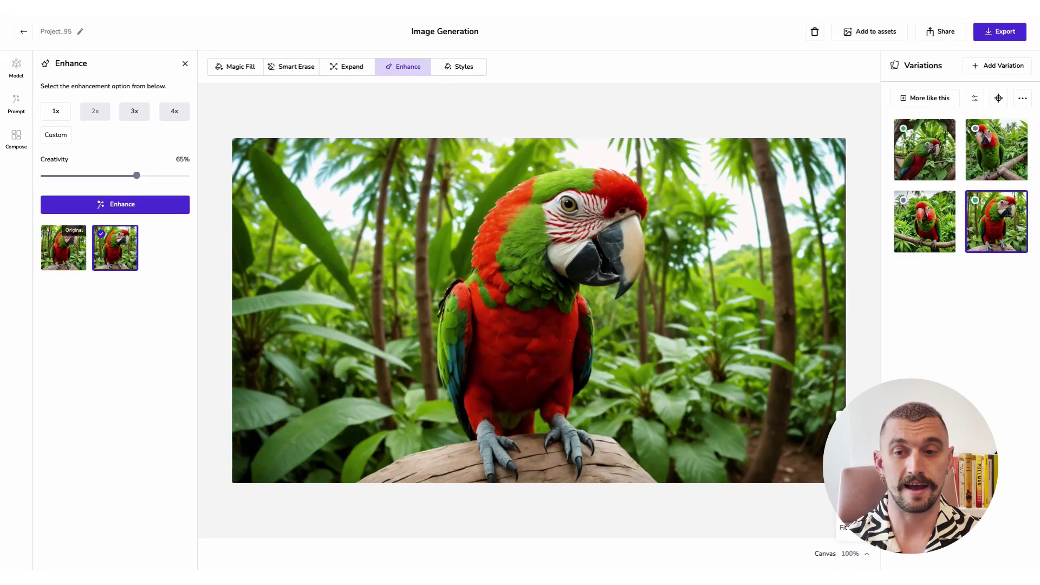
click(850, 487)
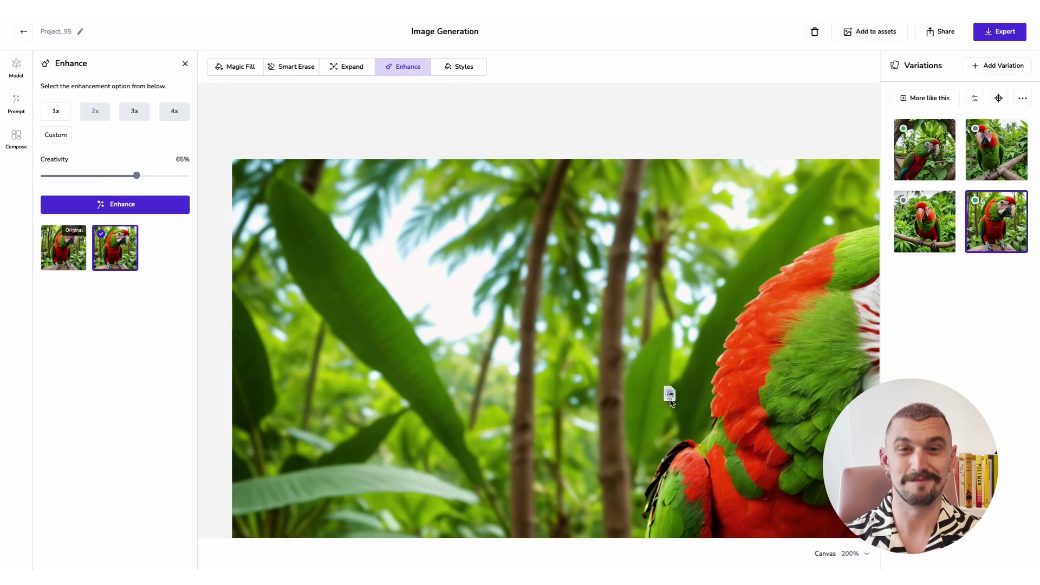
scroll(663, 398, right, 3)
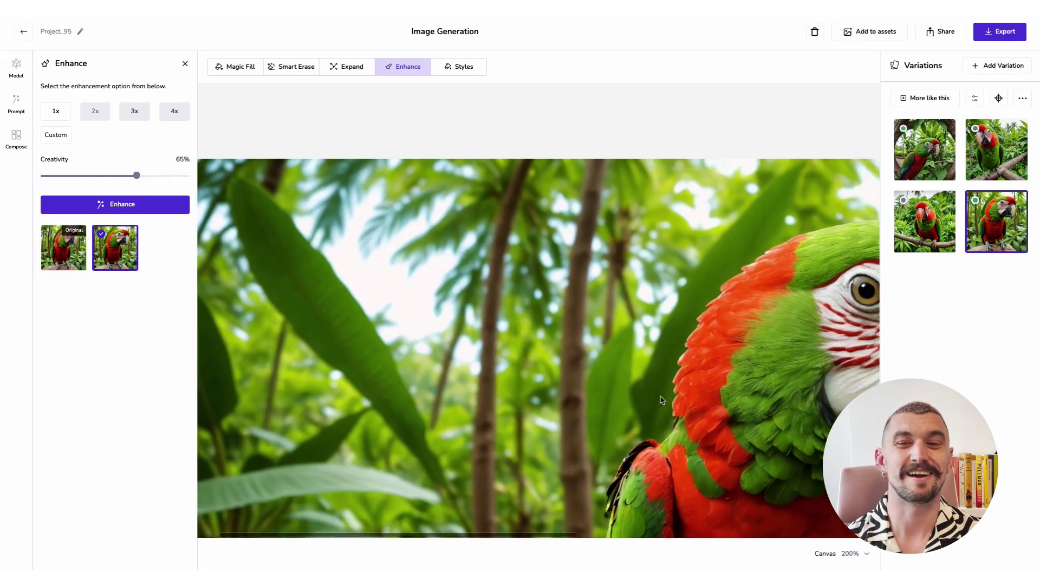
scroll(662, 400, right, 5)
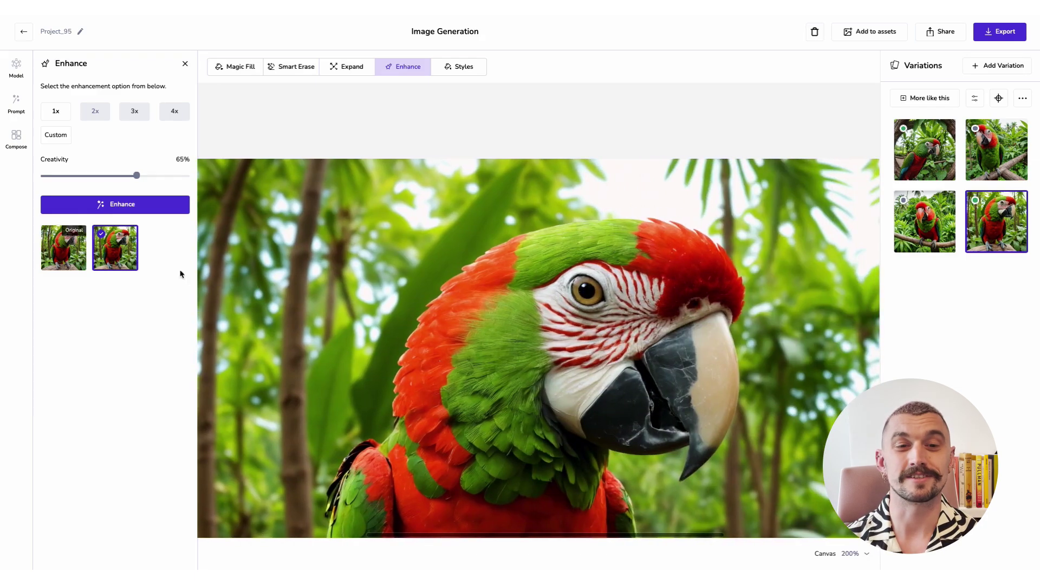
click(70, 258)
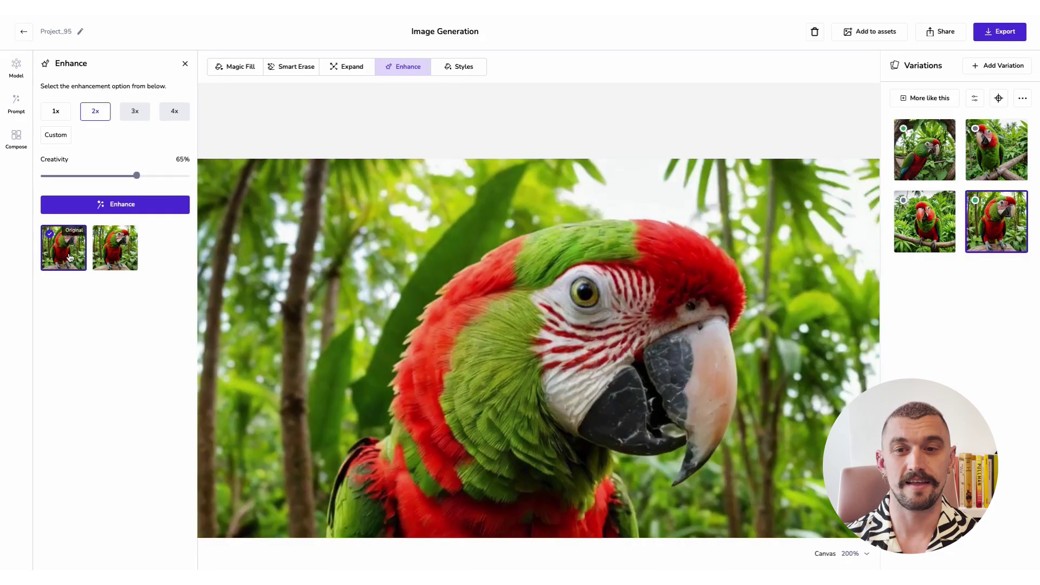
click(116, 258)
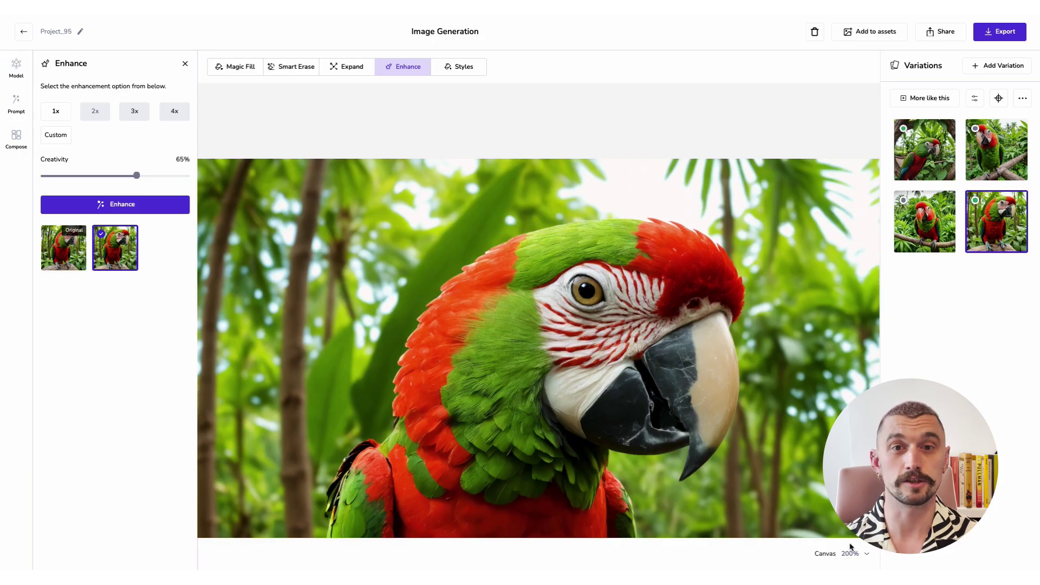
click(845, 526)
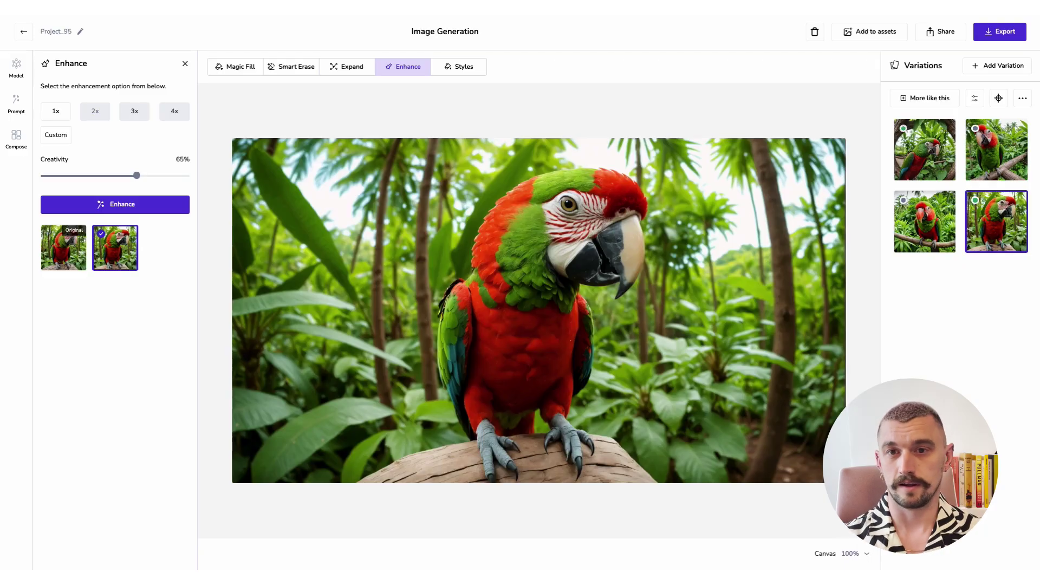
- Apply performance prediction settings: Awareness objective, Retention targeting and ROAS metric
mouse_move(977, 202)
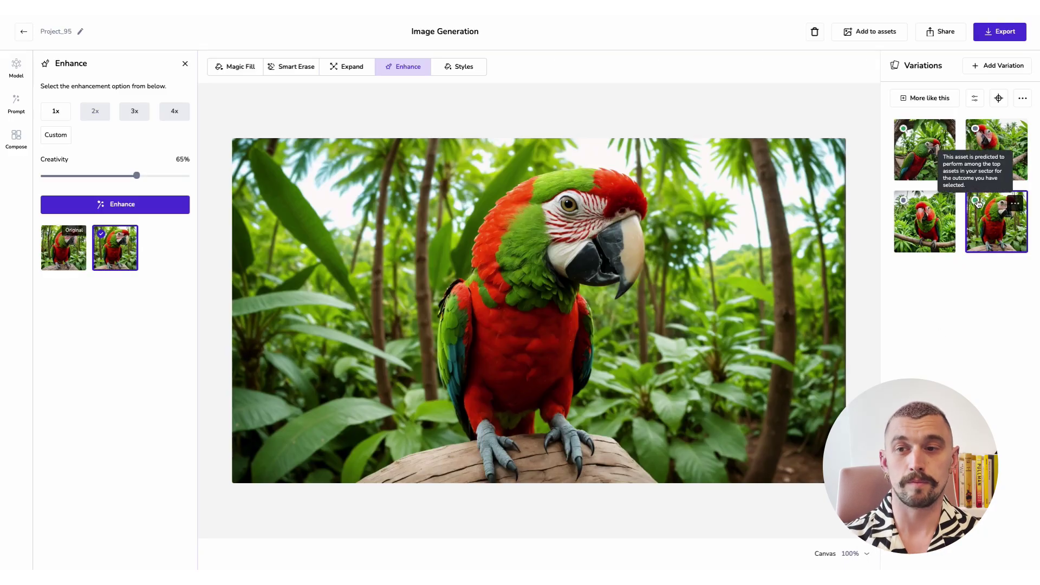
mouse_move(907, 134)
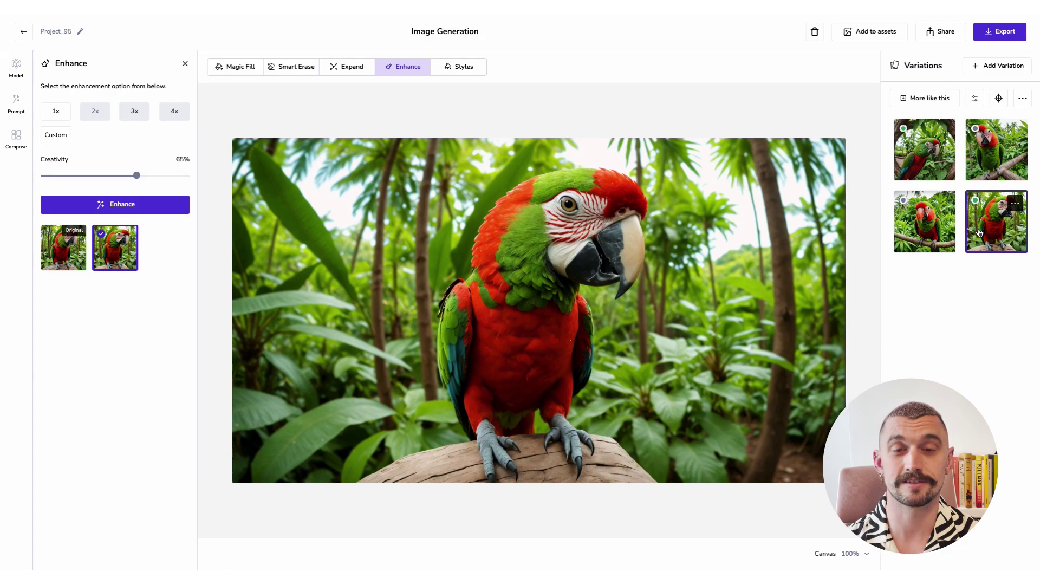
click(998, 104)
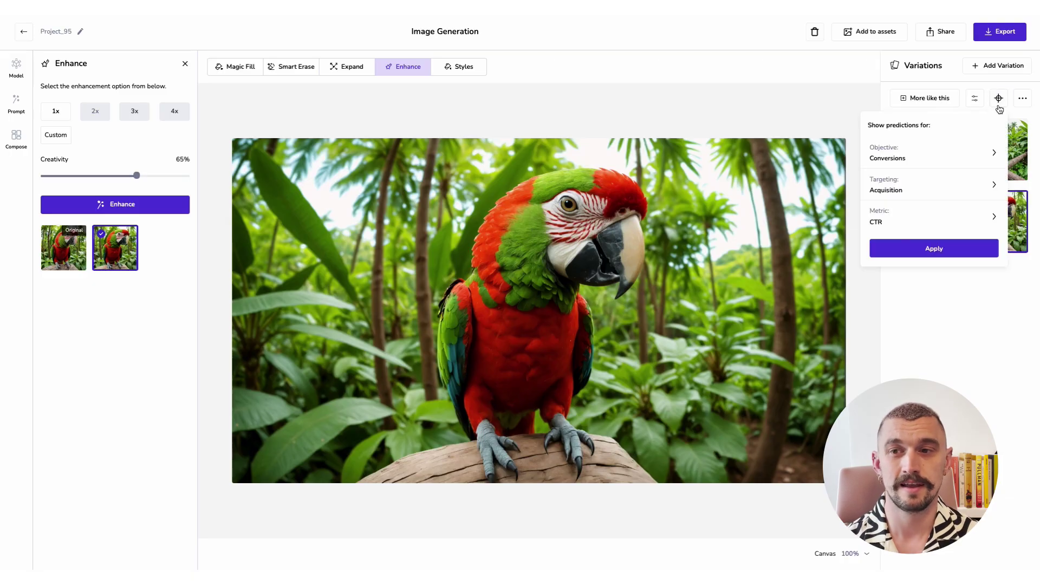
click(977, 156)
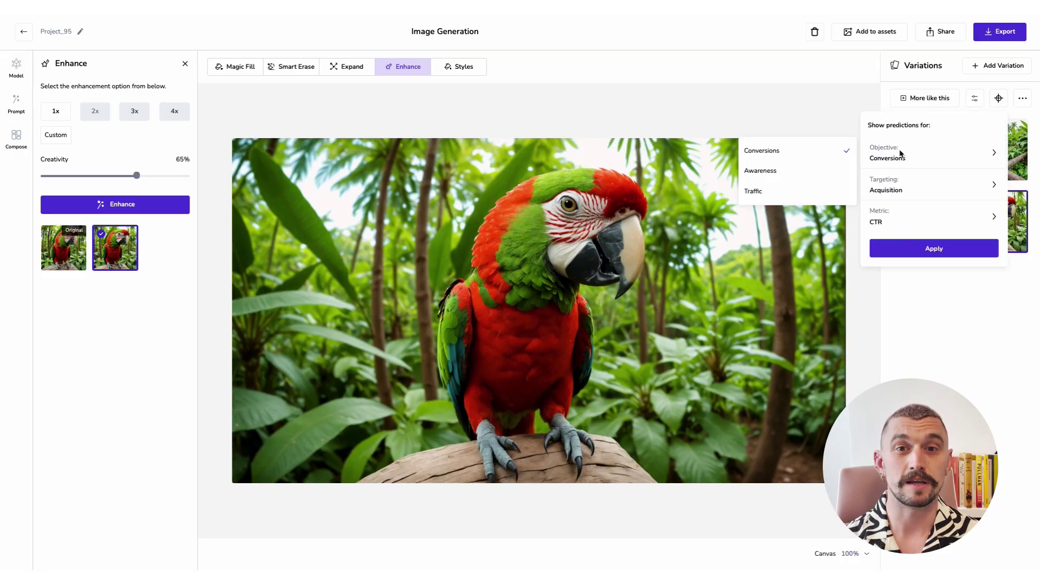
click(801, 177)
click(911, 183)
click(801, 227)
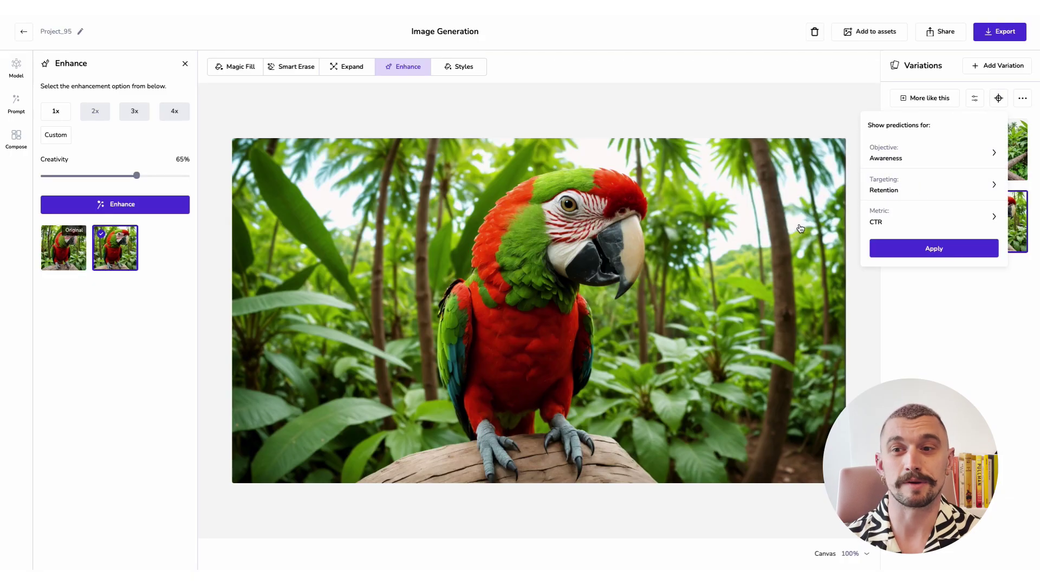
click(921, 221)
click(797, 223)
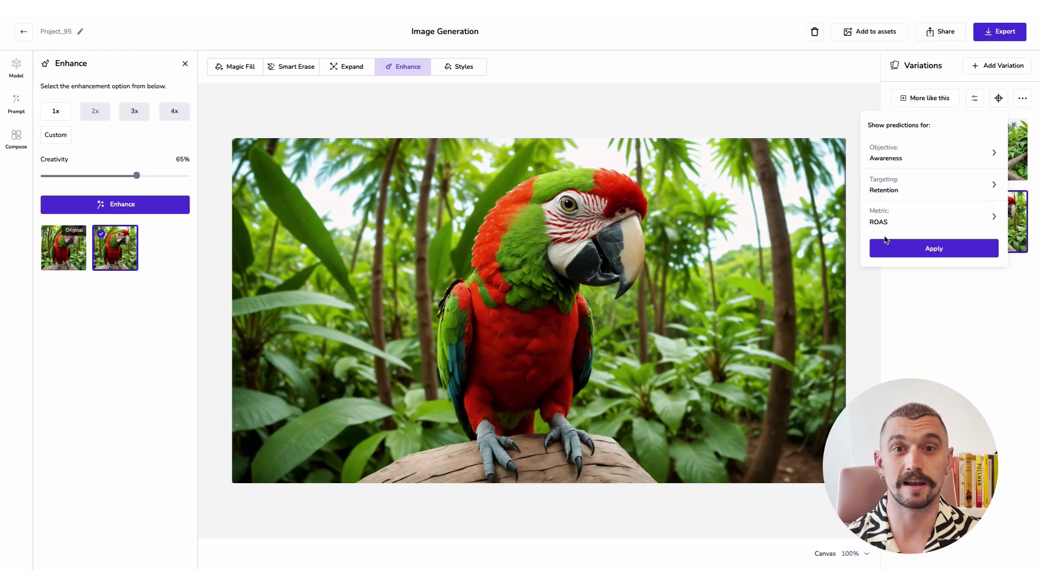
click(888, 241)
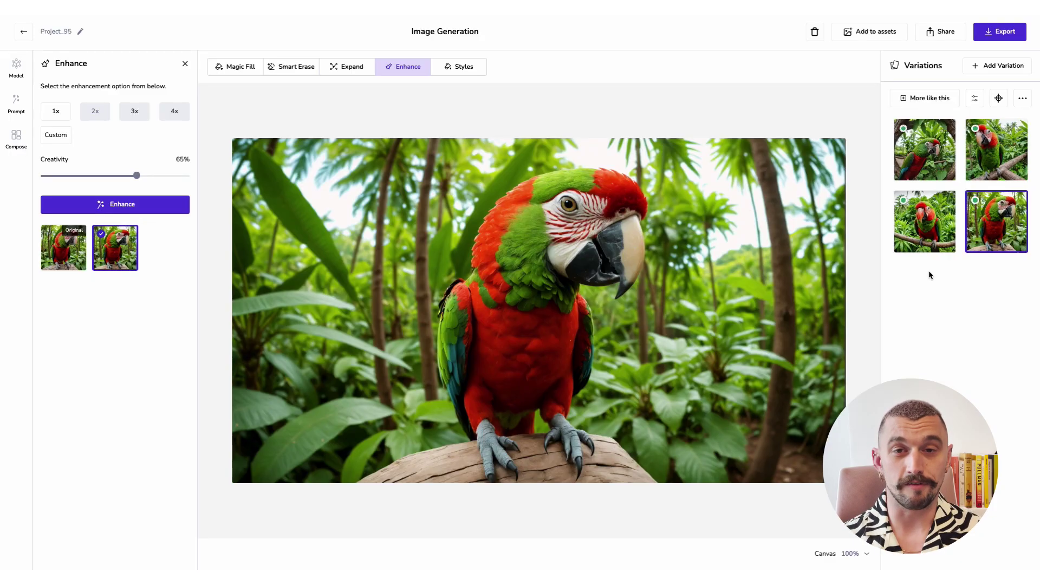
- Load the top-left fisheye variation, save it to assets with No product, then open Export
click(930, 152)
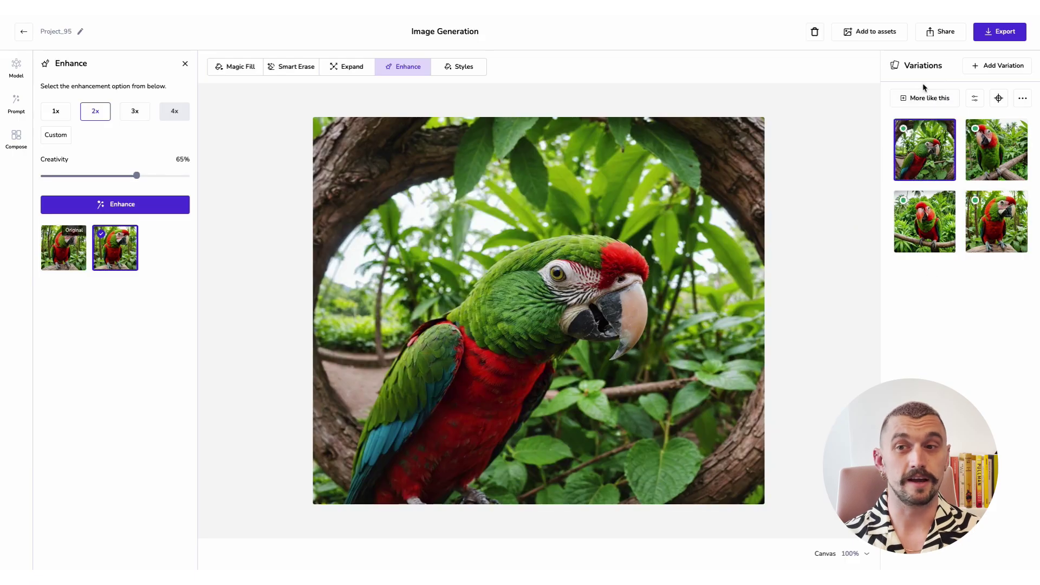
click(875, 36)
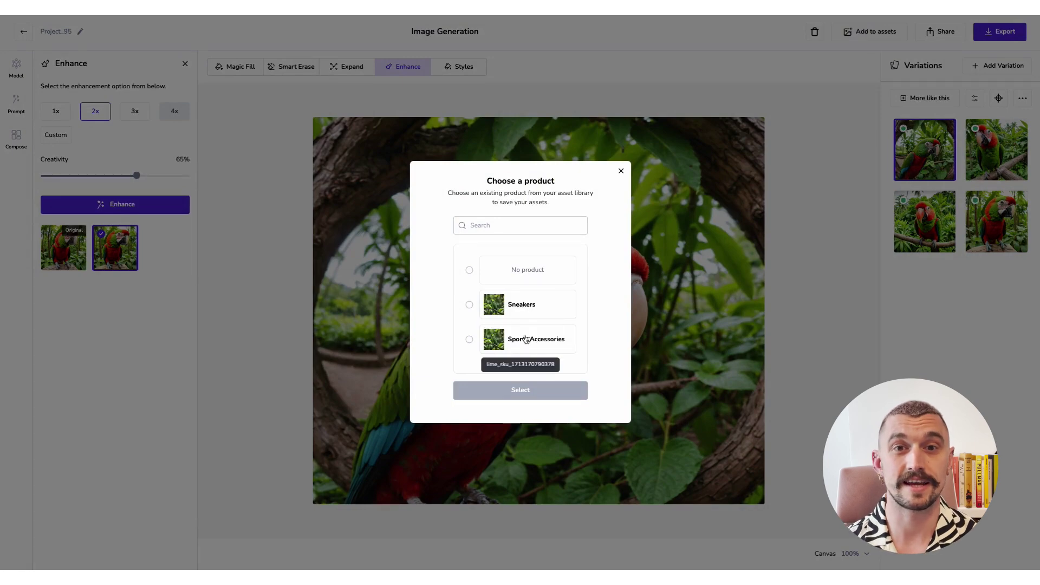
click(469, 304)
click(470, 271)
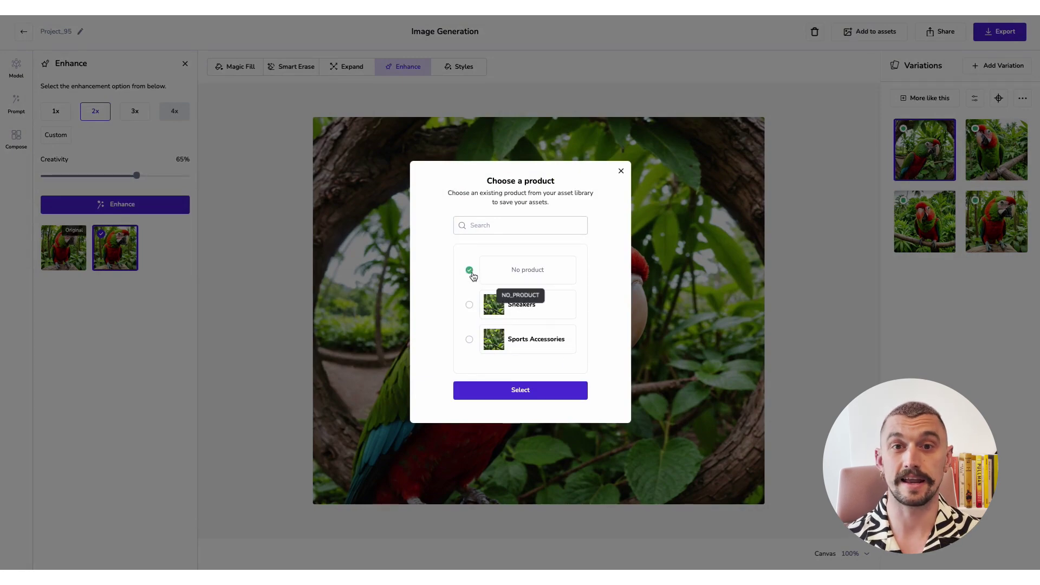
click(620, 172)
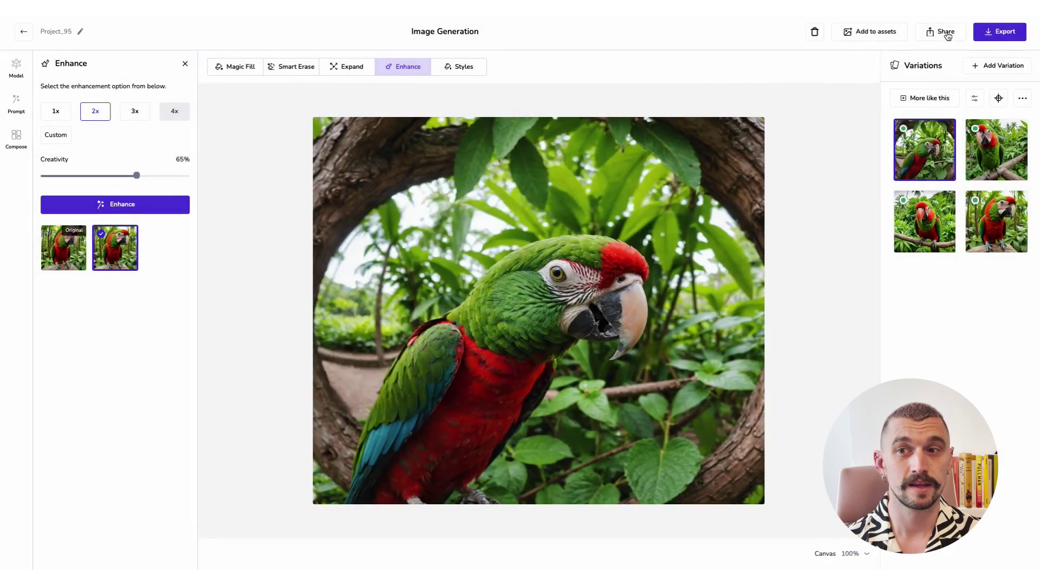
click(996, 33)
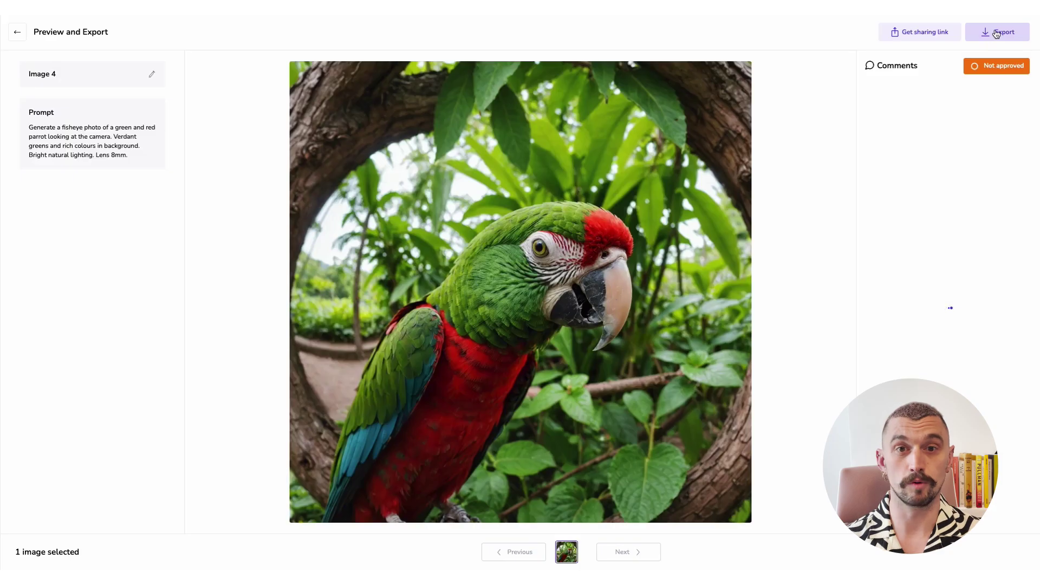